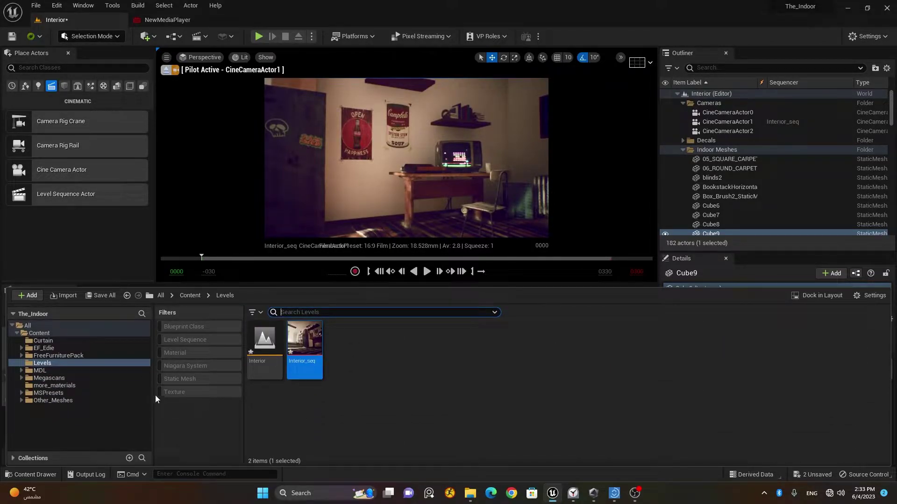
- Create a new folder named BluePrints inside the Content folder
left_click(54, 334)
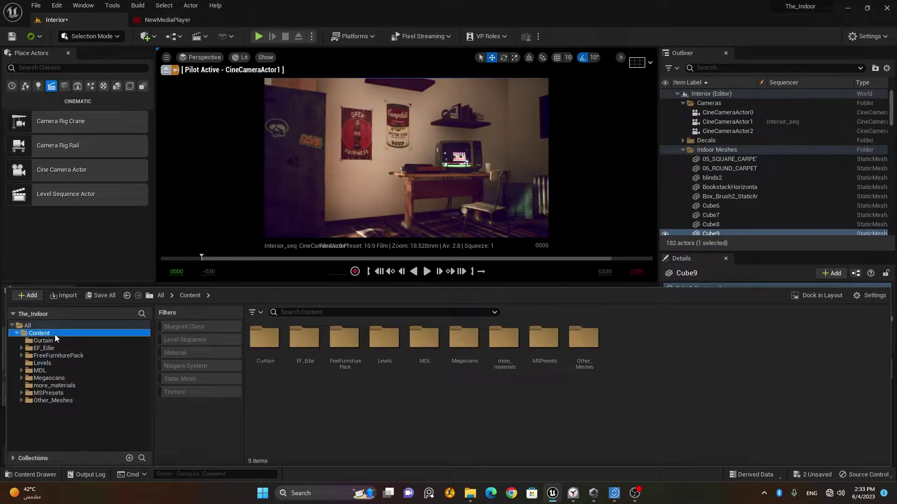
right_click(54, 334)
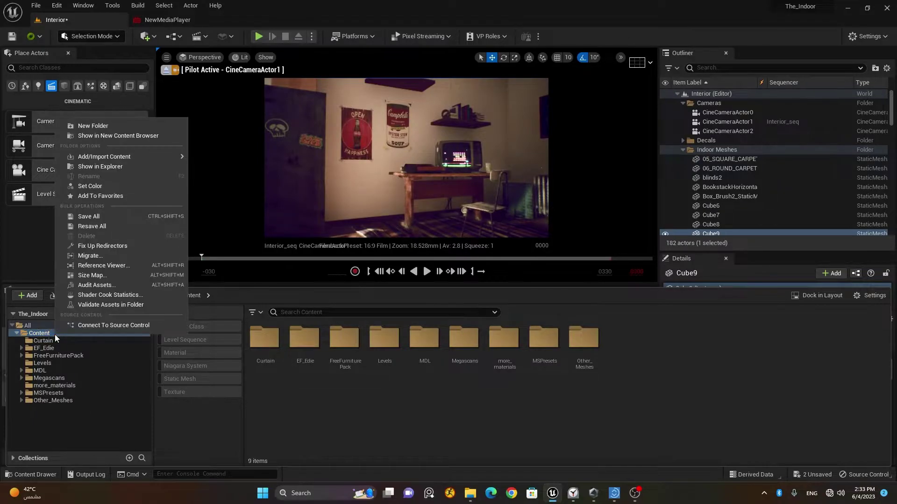
left_click(116, 126)
type("Blue")
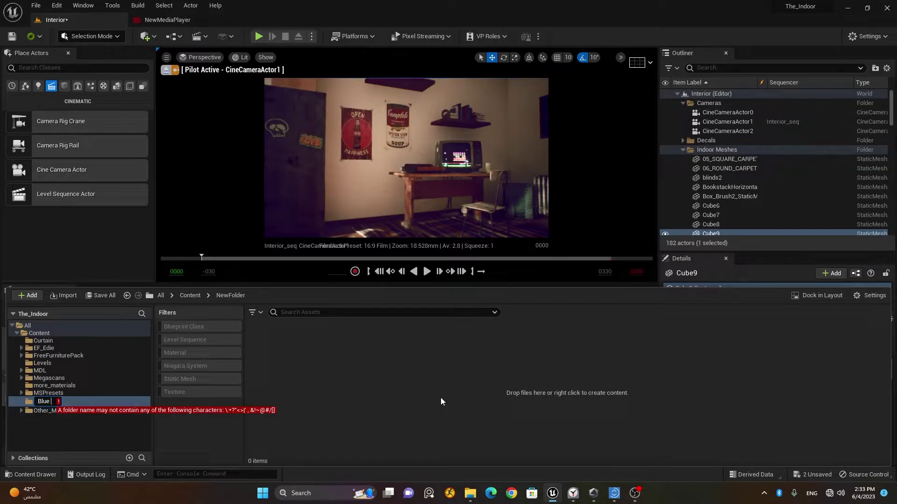
key("BackSpace")
type("Prints")
key("Return")
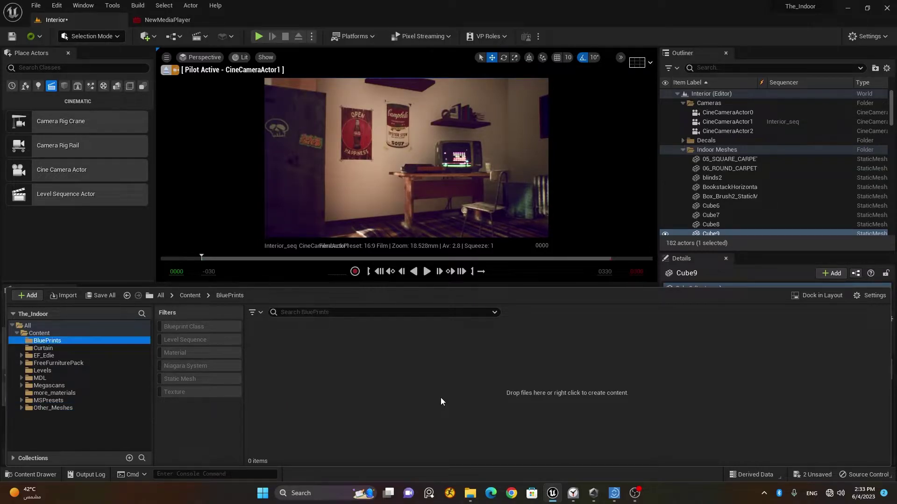
- Create a Blueprint Class with CameraShakeBase as parent in the BluePrints folder and name it CamShake
right_click(316, 356)
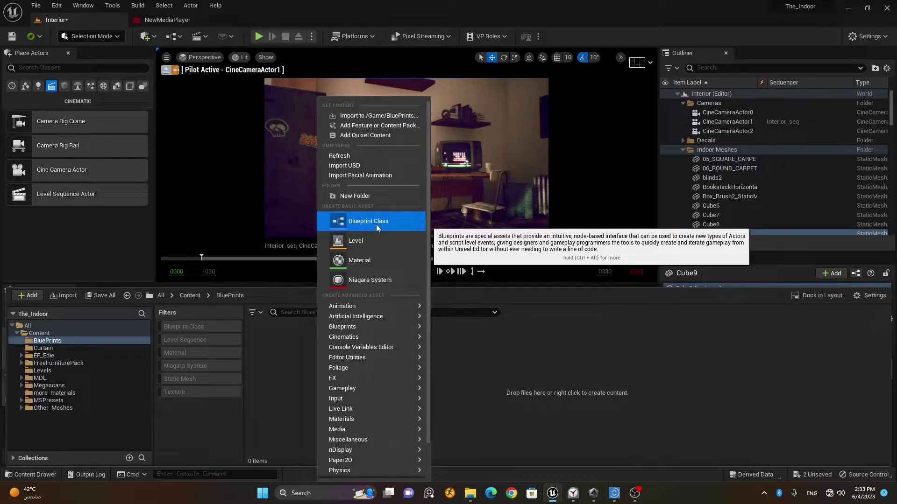
left_click(376, 224)
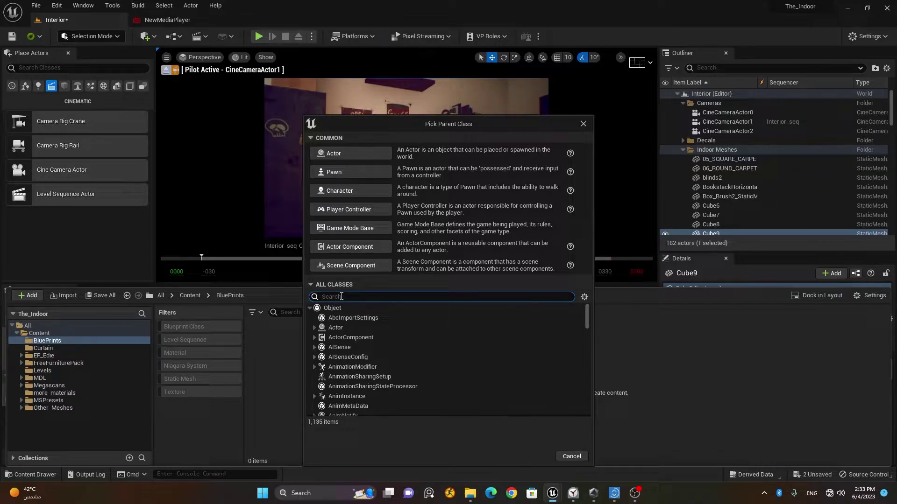
type("camerashaek")
key("BackSpace")
key("BackSpace")
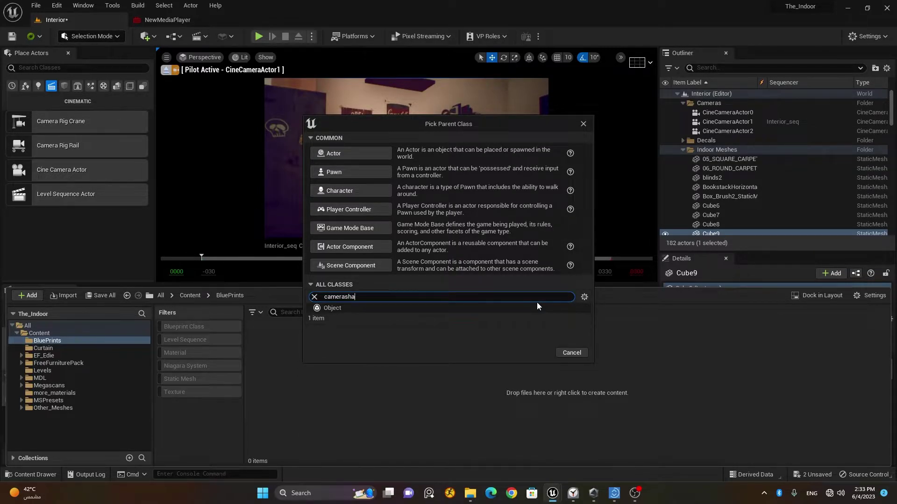
type("ke")
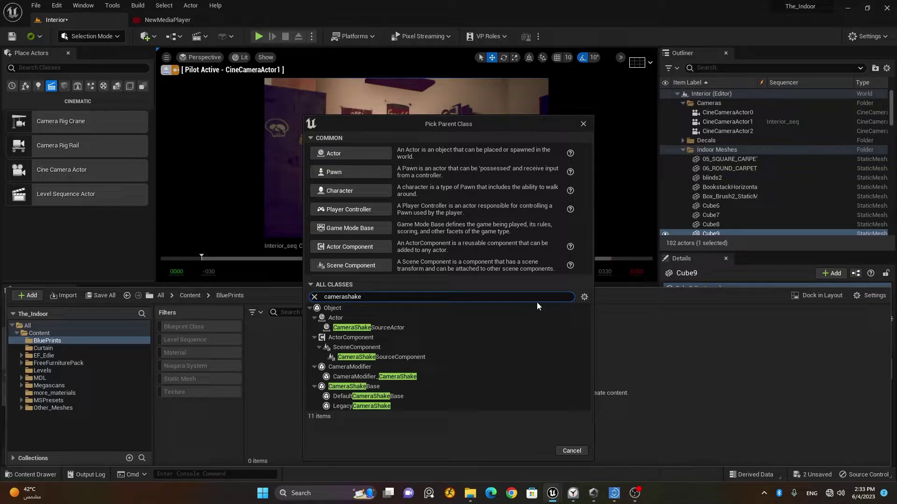
left_click(370, 387)
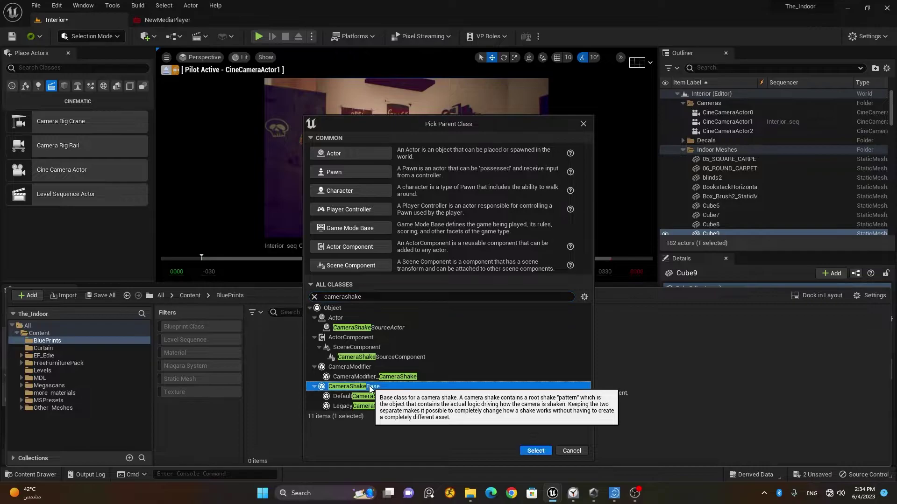
left_click(535, 451)
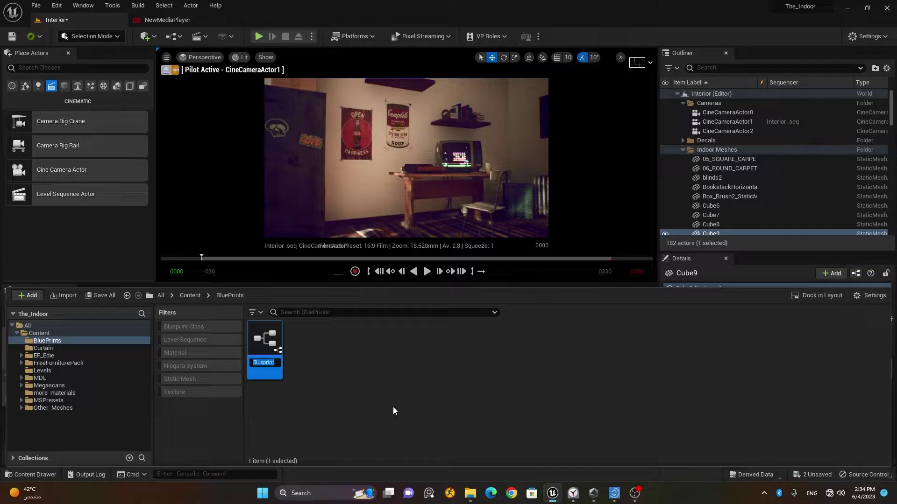
type("CamS")
type("hake")
key("Return")
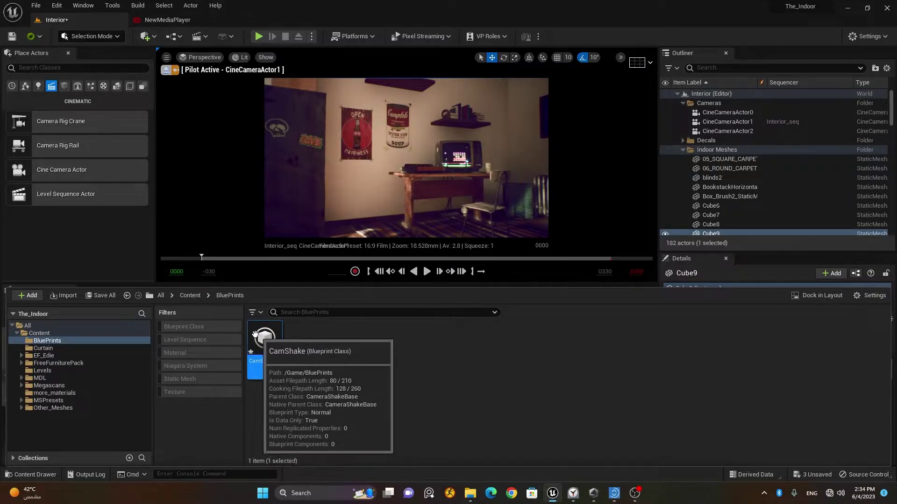
- Open the CamShake blueprint, dock it beside the Interior level, and set its Root Shake Pattern to Perlin Noise Camera Shake Pattern
double_click(264, 355)
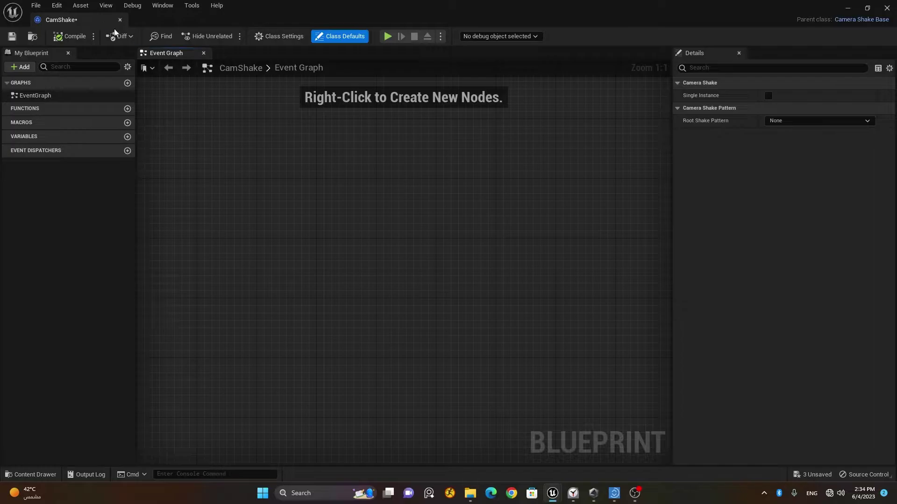
left_click_drag(72, 23, 173, 24)
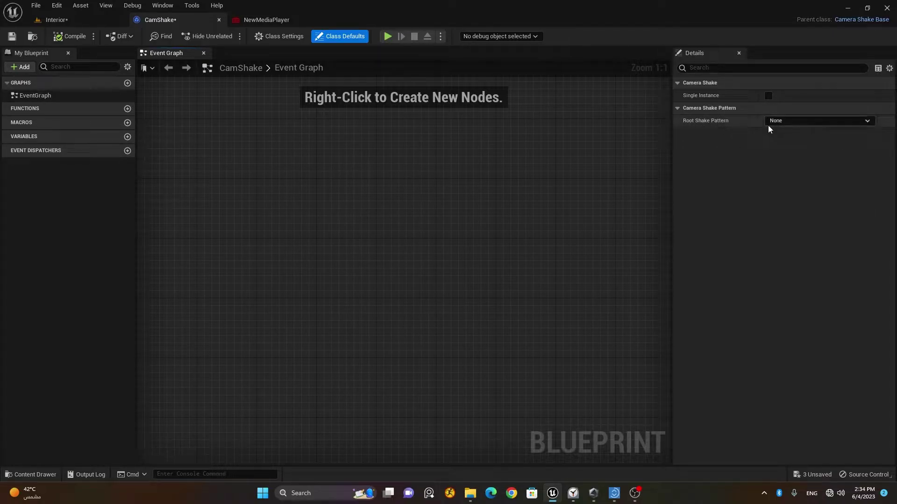
left_click(805, 122)
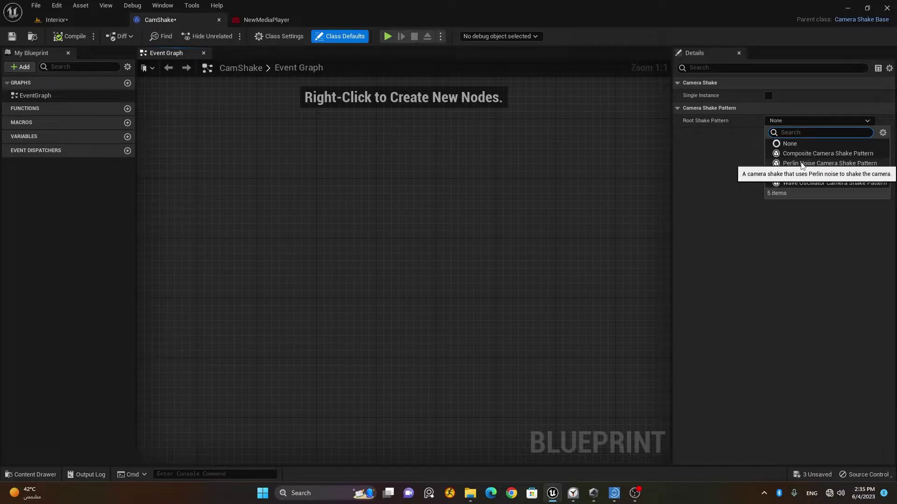
left_click(802, 163)
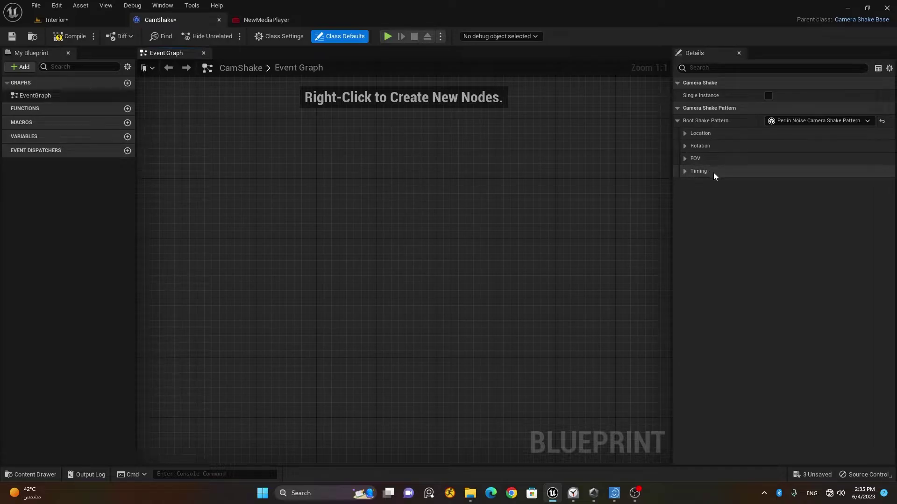
- Set the shake pattern's timing duration to 0, and compile and save the CamShake blueprint
left_click(685, 172)
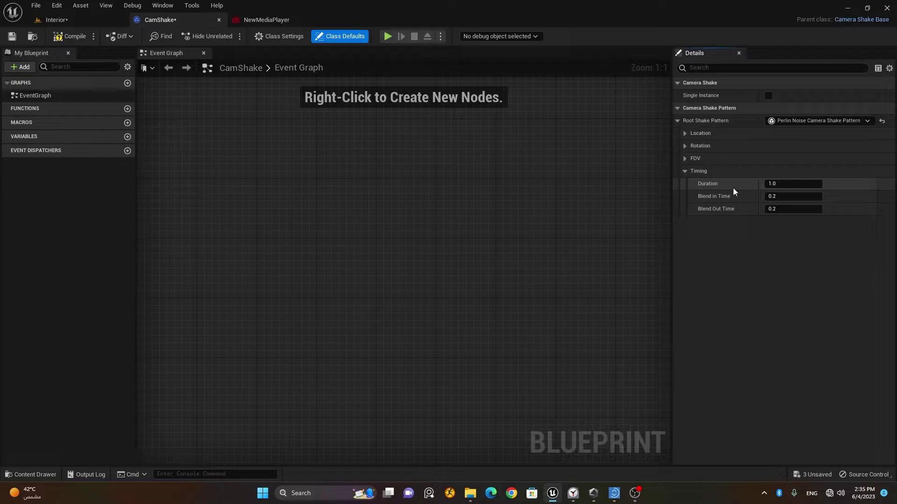
left_click(779, 185)
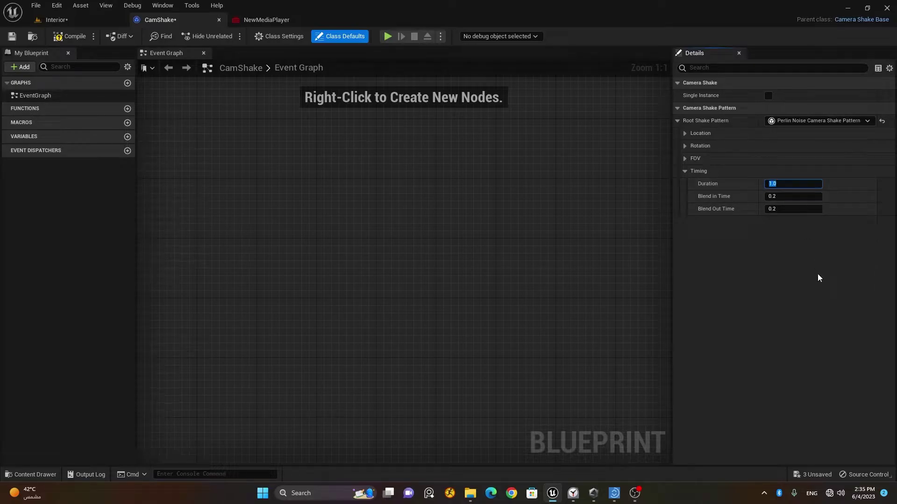
type("0")
key("Return")
left_click(809, 249)
left_click(69, 36)
left_click(12, 36)
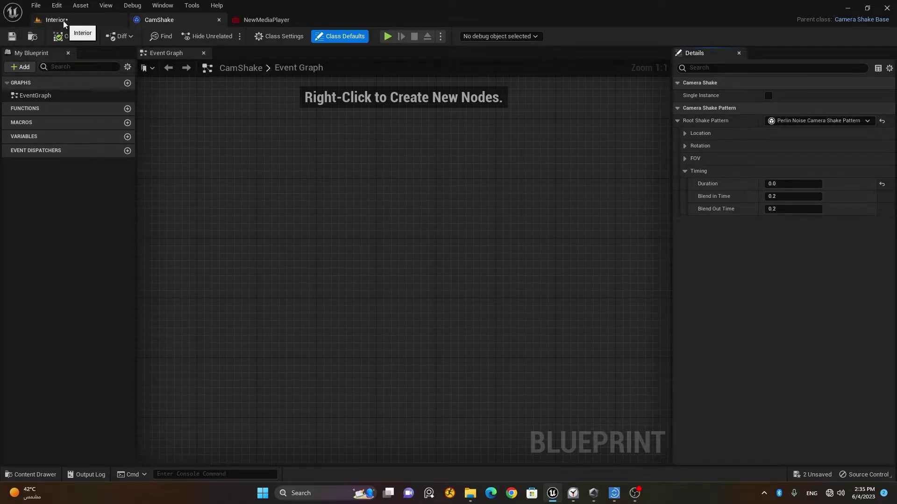
- Add a CamShake camera shake track to CineCameraActor1 in the Interior sequence and extend its section to the sequence end at frame 300
left_click(64, 22)
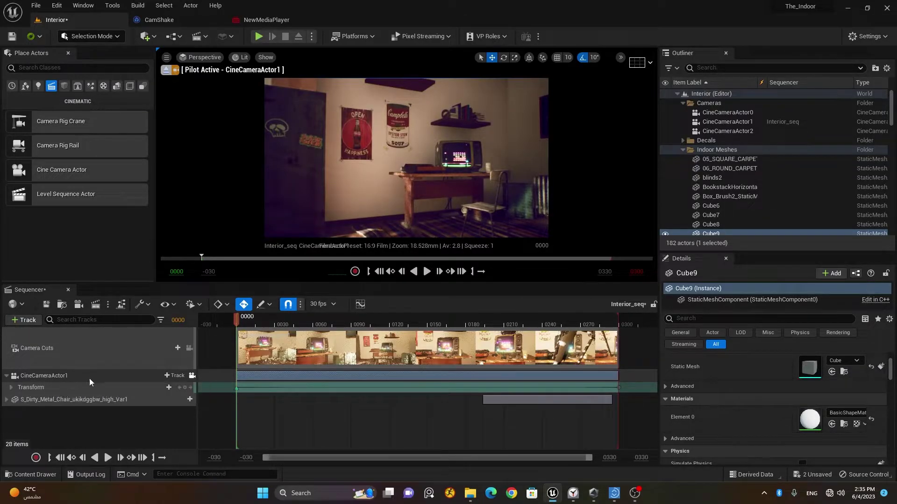
left_click(175, 376)
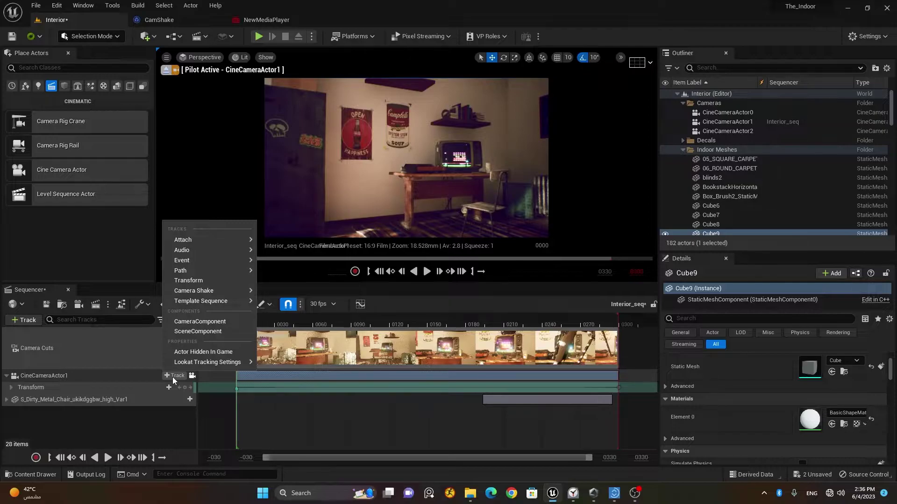
mouse_move(177, 299)
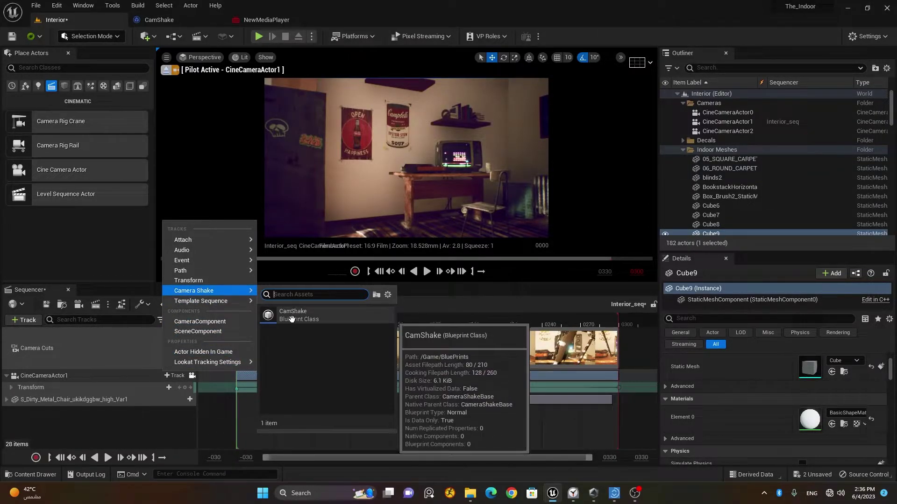
left_click(318, 317)
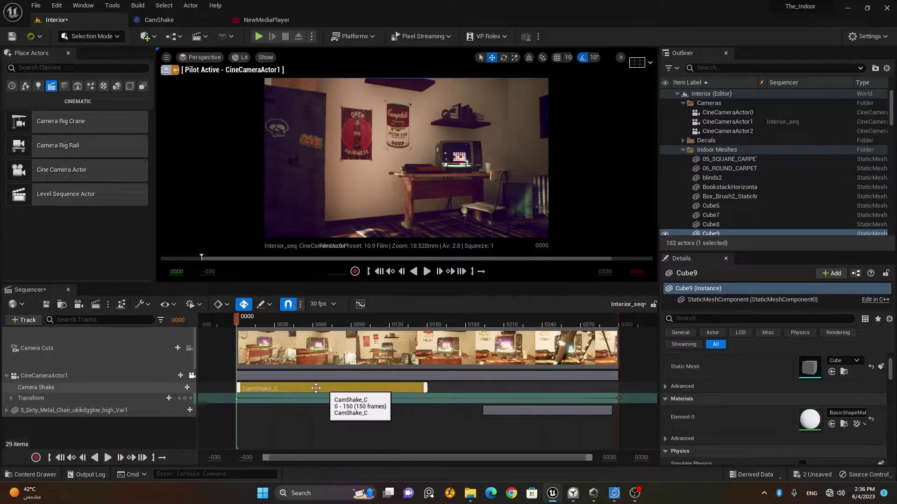
left_click_drag(425, 389, 617, 393)
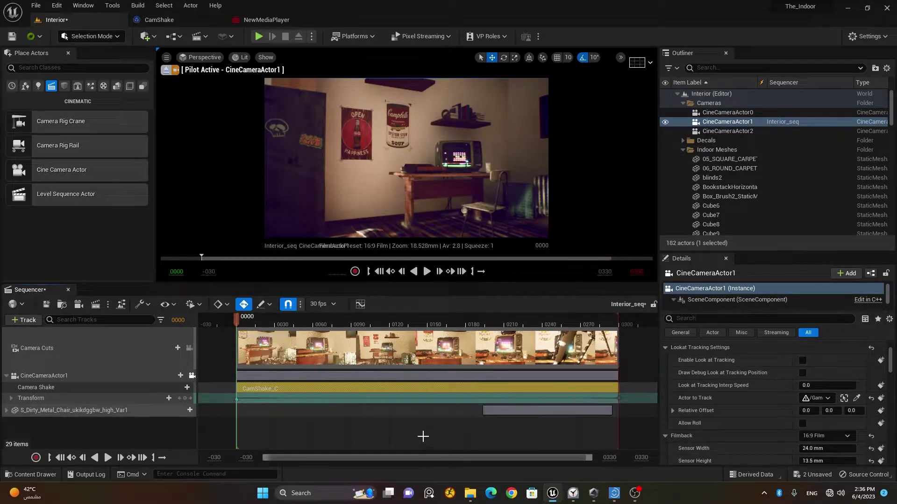
- Play the sequence to preview the camera shake, and return the playhead to the start
left_click(427, 272)
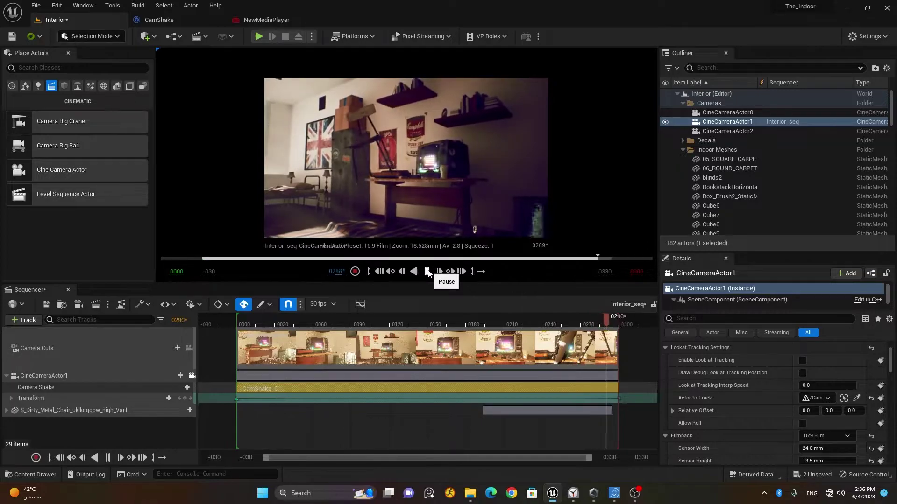
left_click(378, 272)
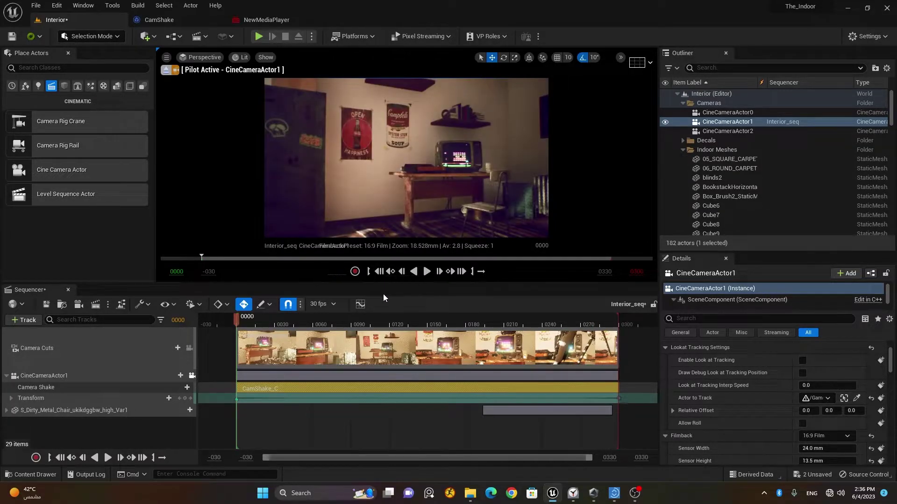
- Set CamShake's Location Amplitude Multiplier to 10, and compile and save the blueprint
left_click(177, 20)
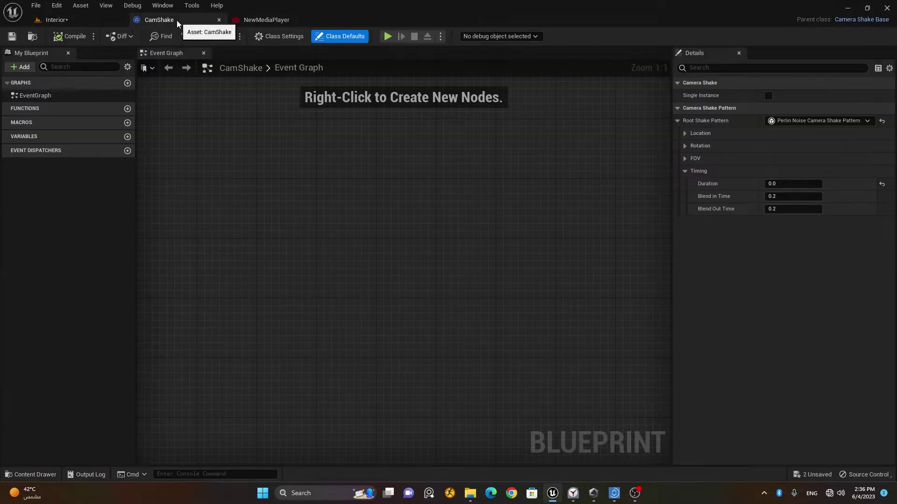
left_click(685, 172)
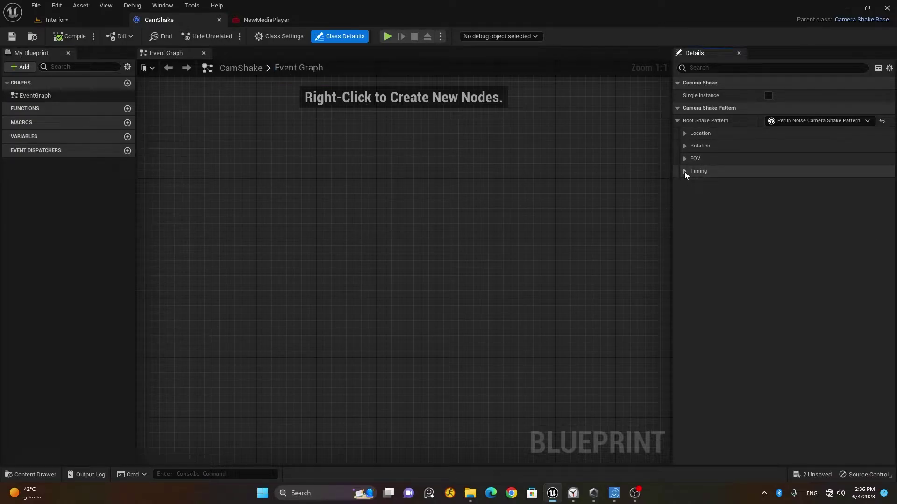
left_click(685, 133)
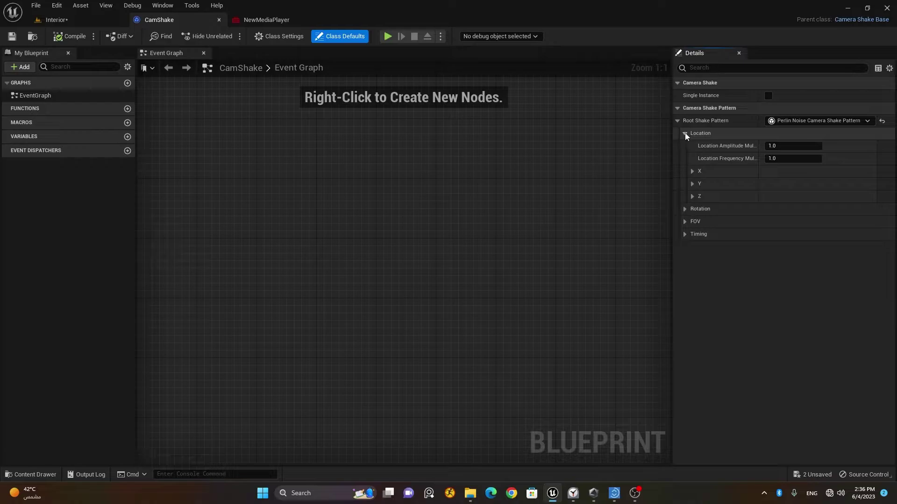
left_click(787, 146)
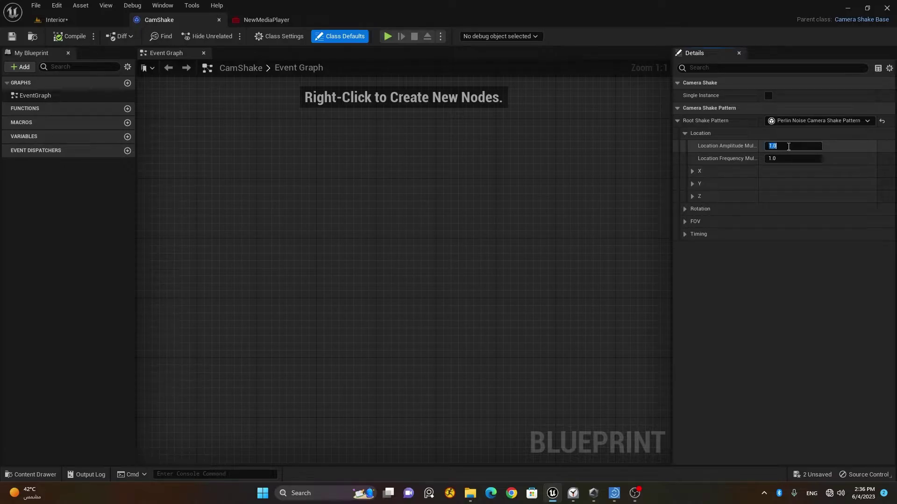
type("10")
key("Return")
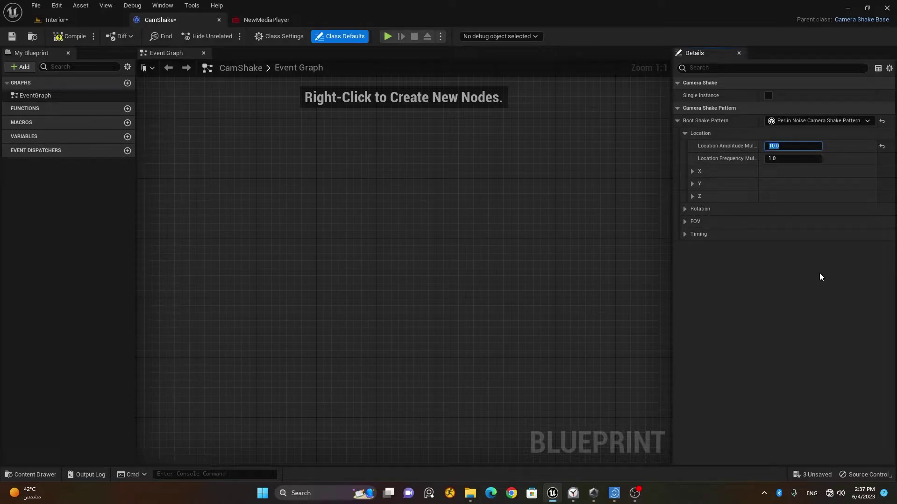
left_click(820, 273)
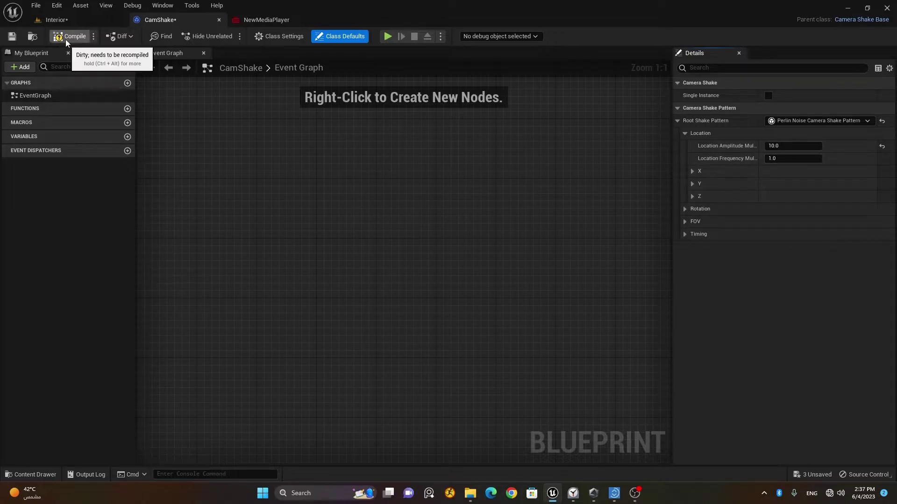
- Play the Interior sequence again to check the stronger location shake, and rewind it to frame 0
left_click(79, 19)
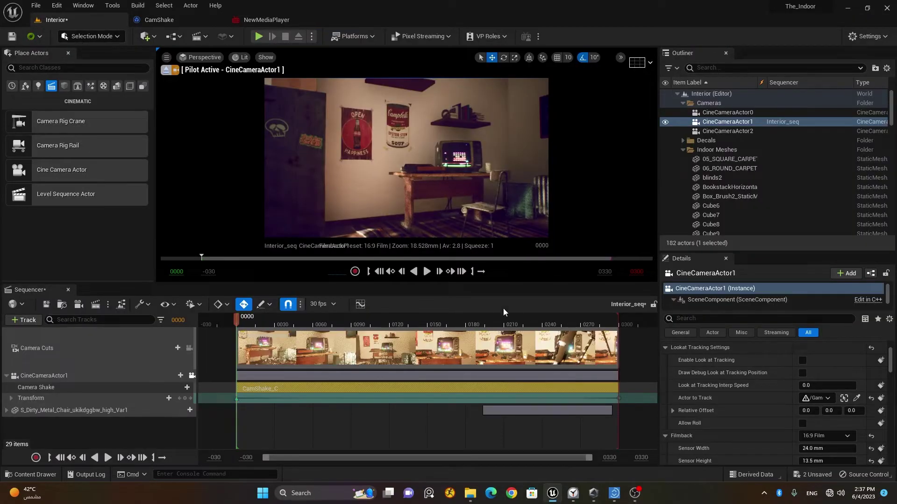
left_click(427, 271)
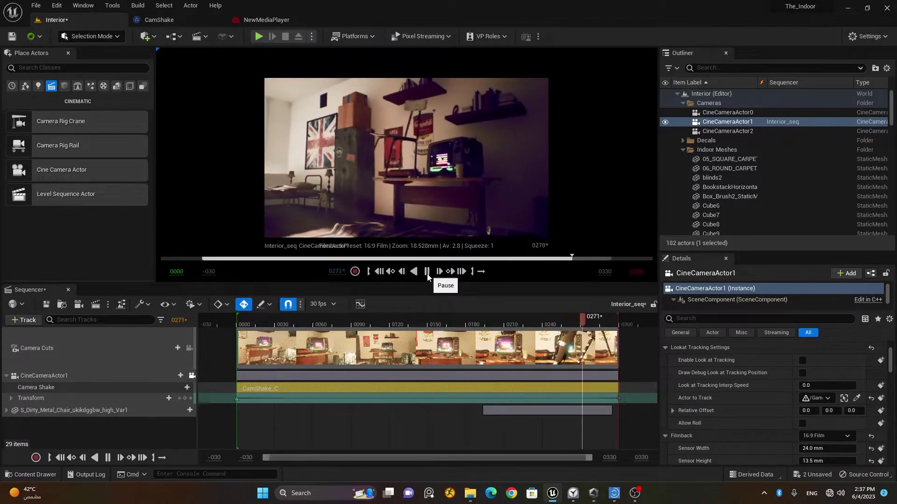
left_click(426, 271)
left_click(380, 272)
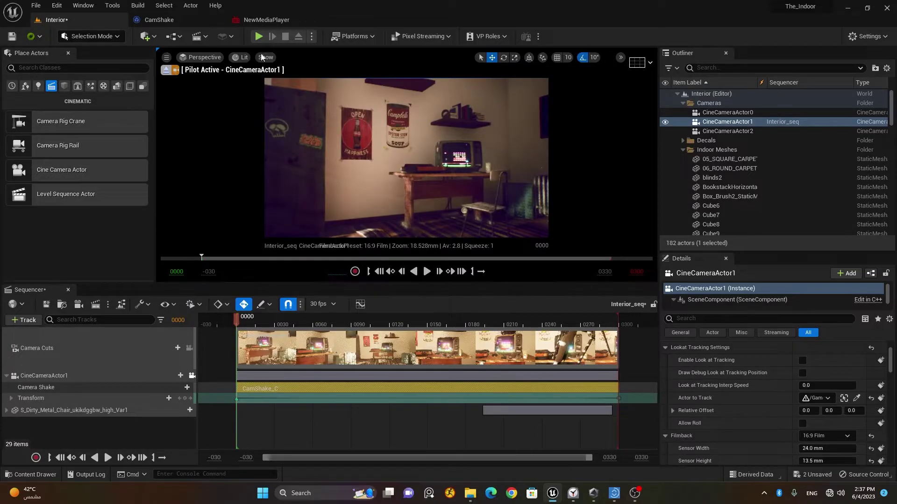
- Set CamShake's Location Frequency Multiplier to 10 and save the blueprint
left_click(189, 21)
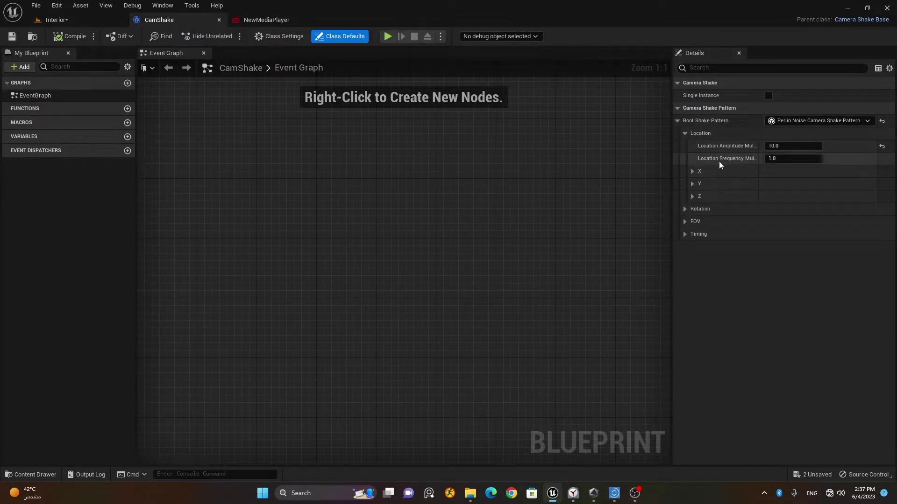
left_click(785, 159)
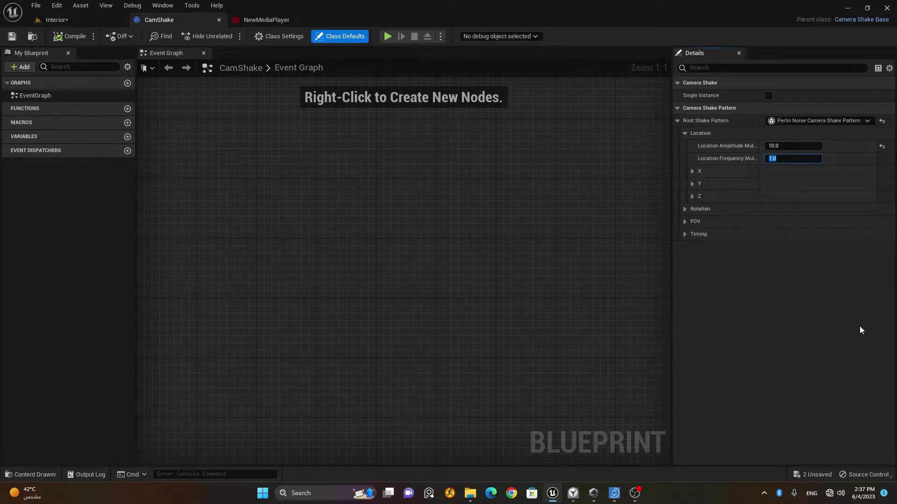
type("10")
key("Return")
left_click(17, 39)
- Play the Interior sequence to check the faster location shake, and return the playhead to frame 0
left_click(61, 21)
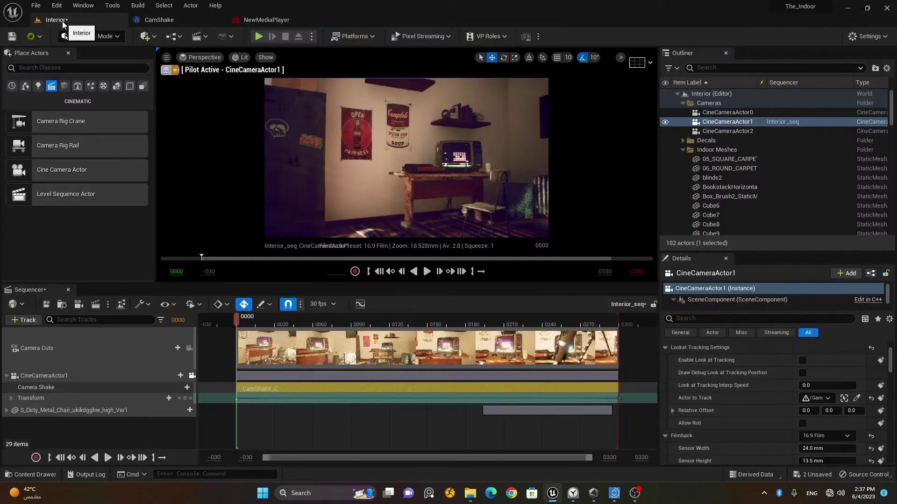
left_click(427, 275)
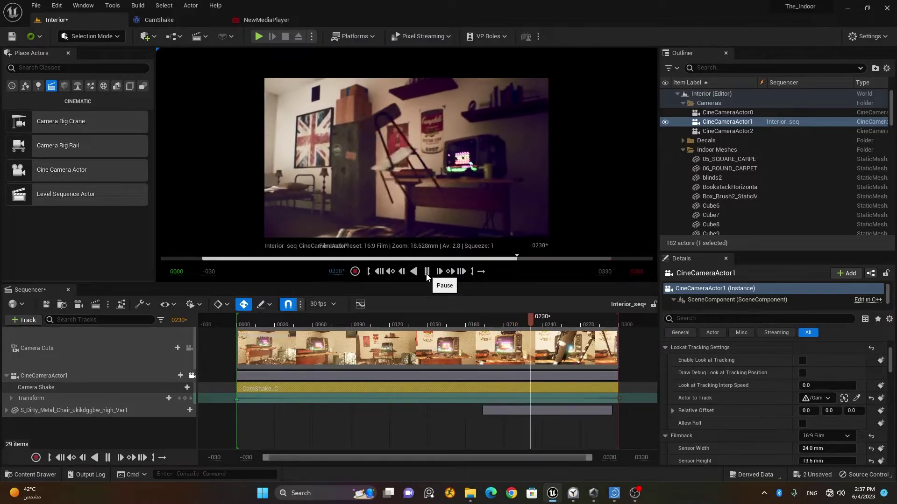
left_click(427, 275)
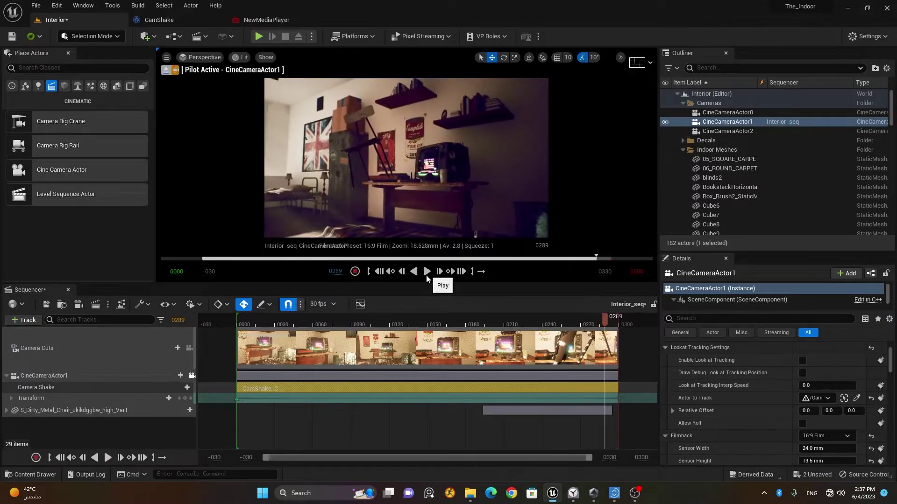
left_click(380, 276)
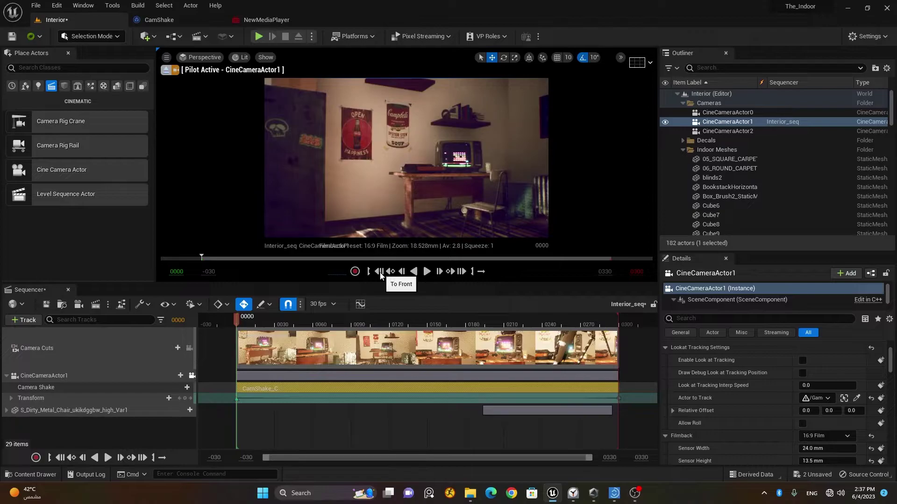
- Set CamShake's Location Frequency Multiplier back to 1.0 and its Location Amplitude Multiplier to 0.05
left_click(159, 20)
left_click(793, 158)
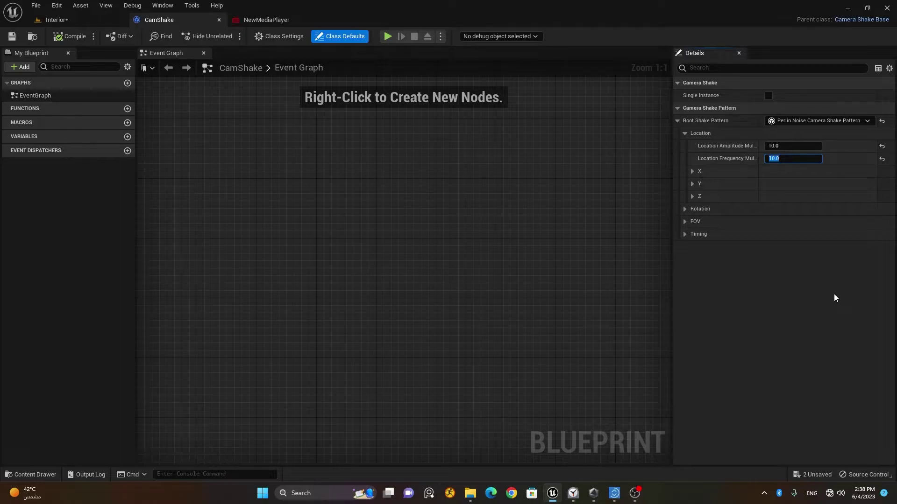
type("1.0")
key("Return")
key("shift+Tab")
type(".2")
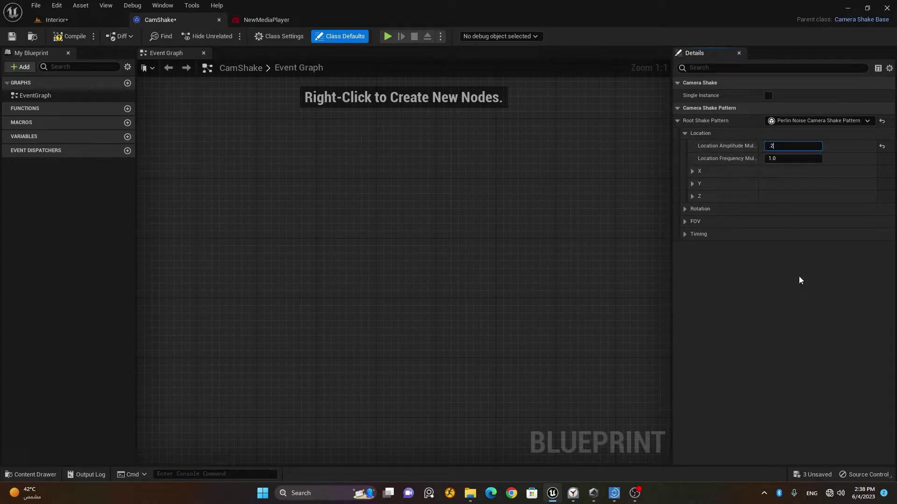
key("Return")
type(".05")
key("Return")
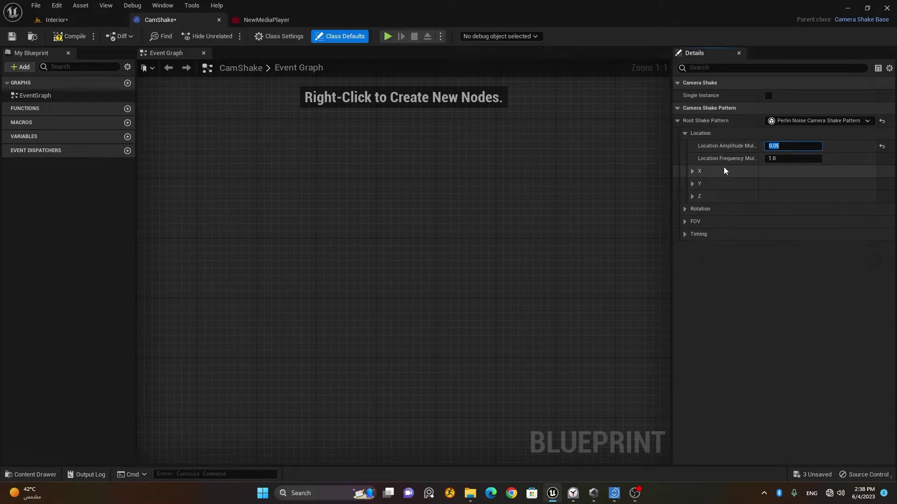
- Set CamShake's Rotation Amplitude Multiplier to 10 and save the blueprint
left_click(684, 134)
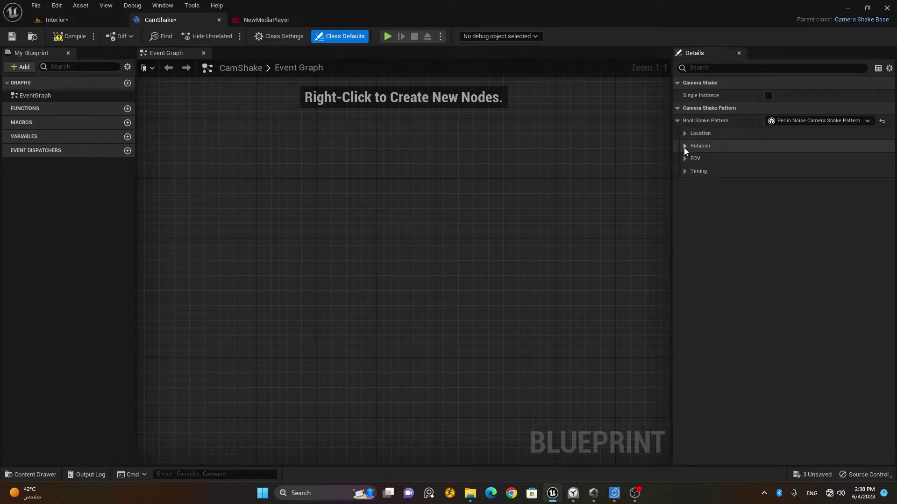
left_click(684, 146)
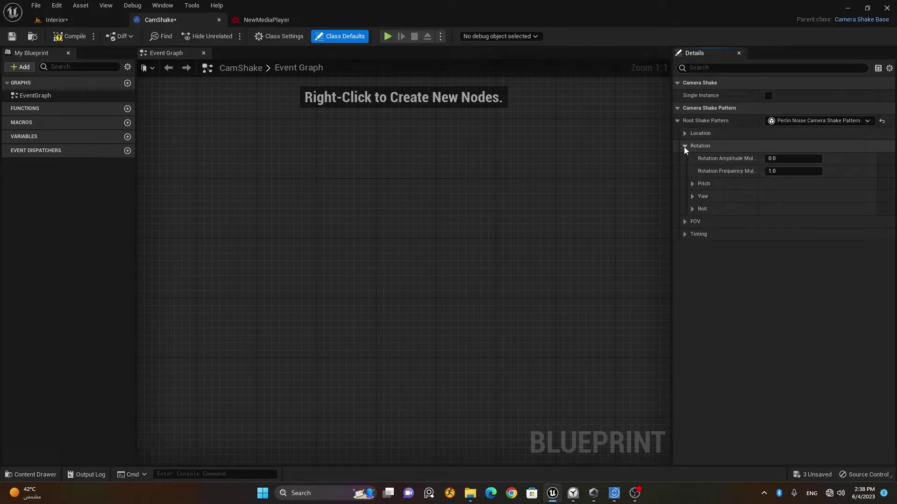
left_click(807, 160)
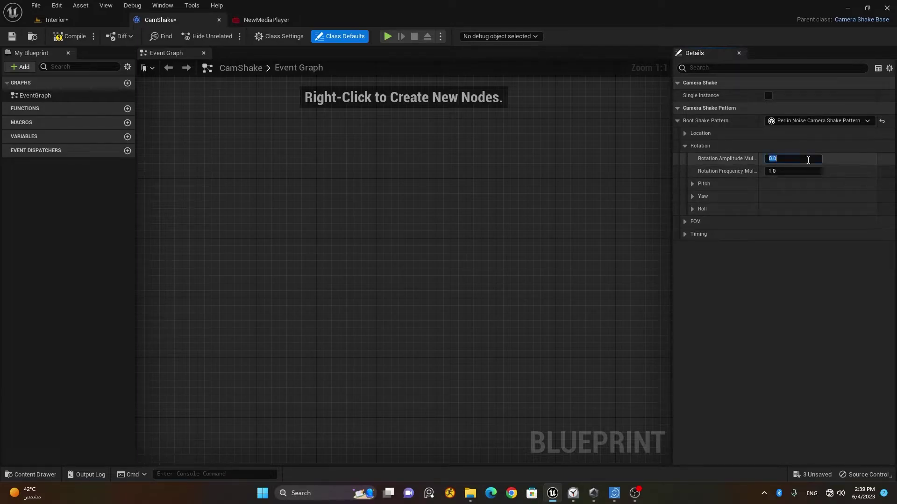
type("10")
key("Return")
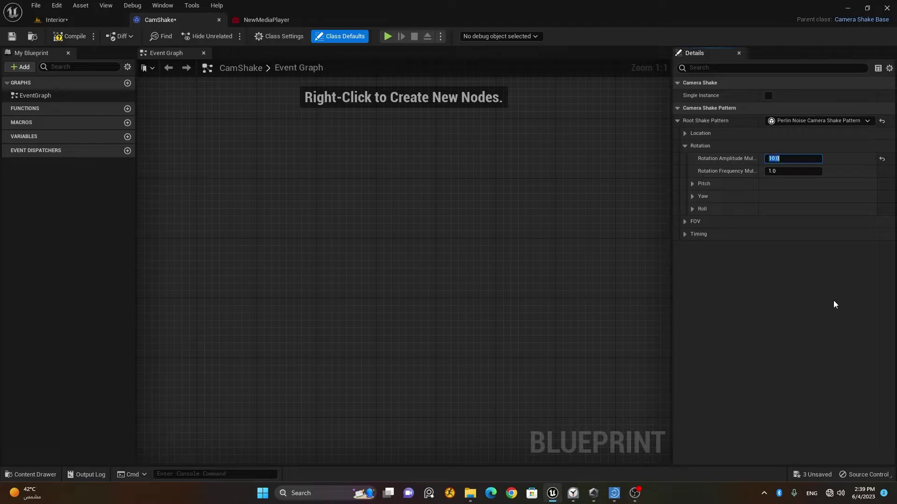
left_click(12, 36)
- Play the Interior sequence to preview the rotation shake on the cine camera
left_click(56, 20)
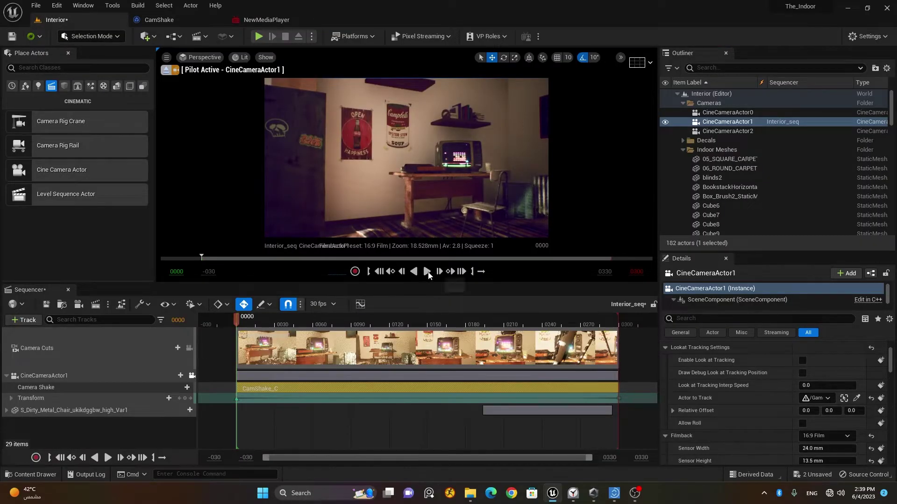
left_click(426, 272)
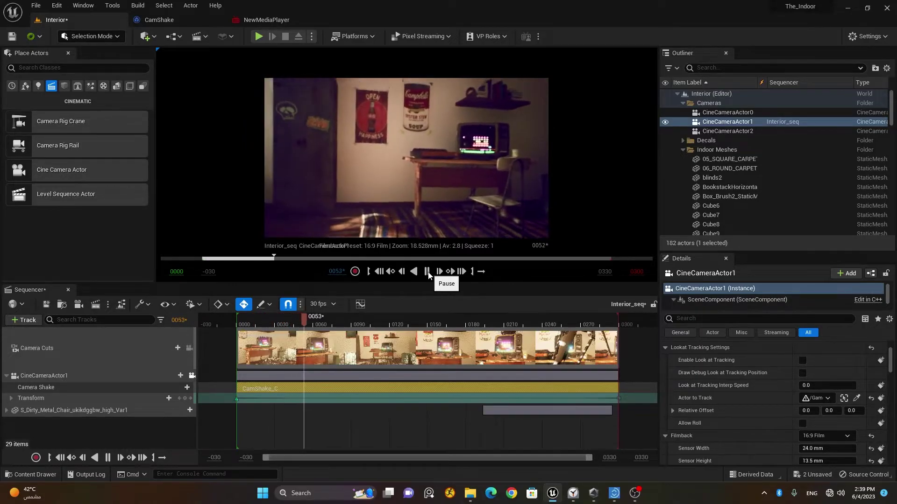
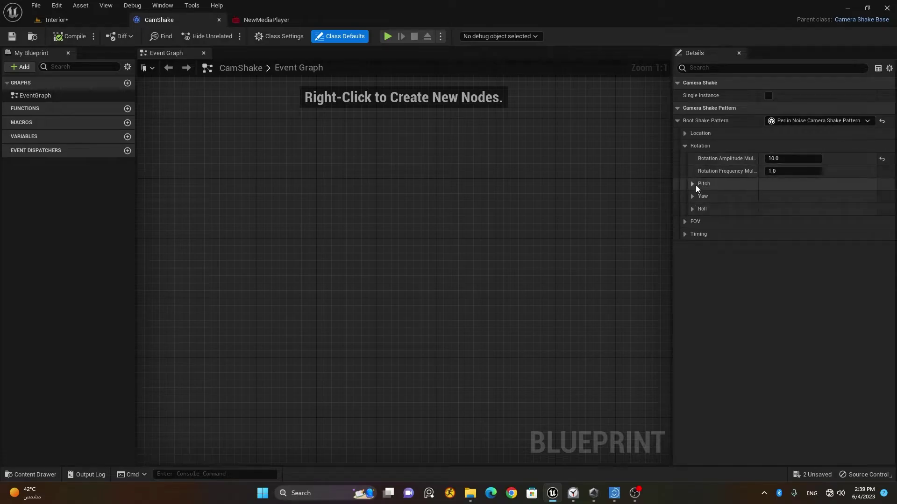
- Expand the Pitch, Yaw and Roll settings under CamShake's Rotation section
left_click(685, 133)
left_click(684, 134)
left_click(692, 183)
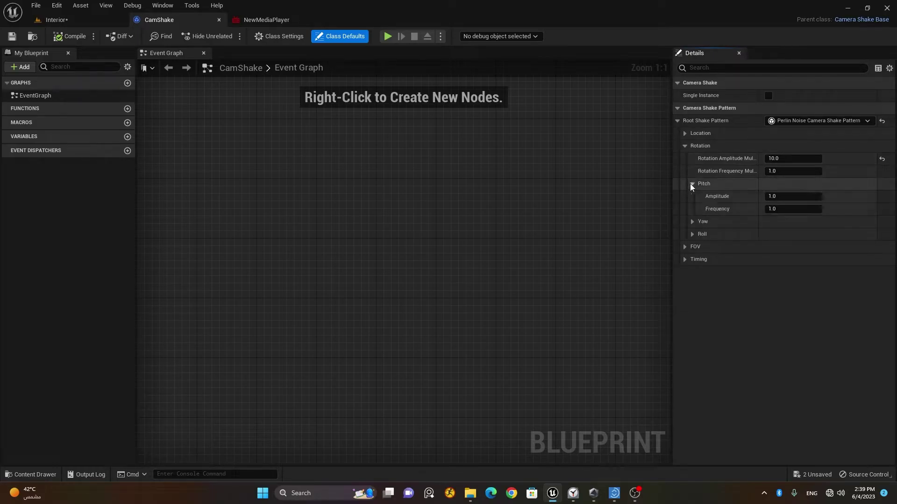
left_click(691, 221)
left_click(692, 259)
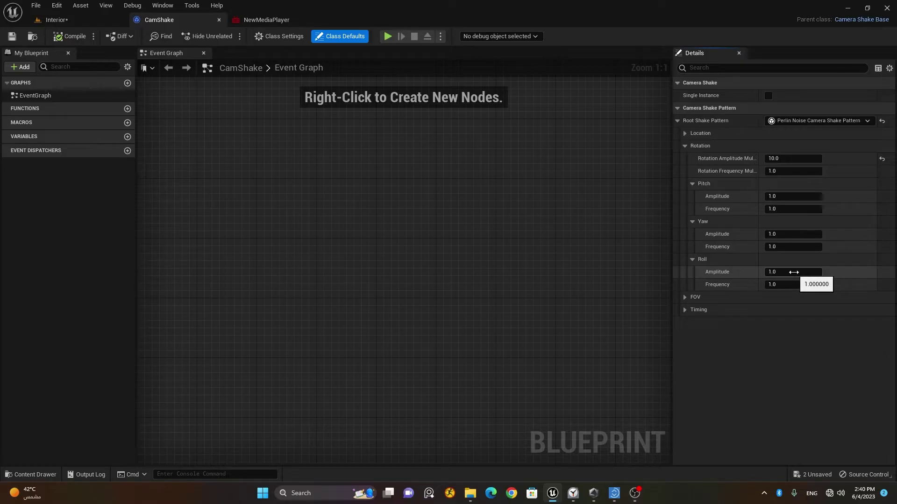
- Set CamShake's Rotation Amplitude Multiplier to 1.0 and its Roll Amplitude to 10
left_click(790, 159)
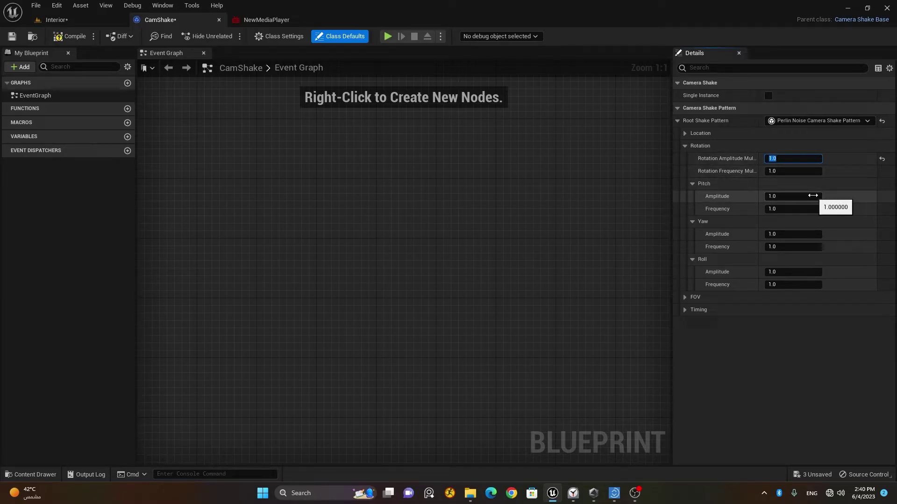
left_click(790, 272)
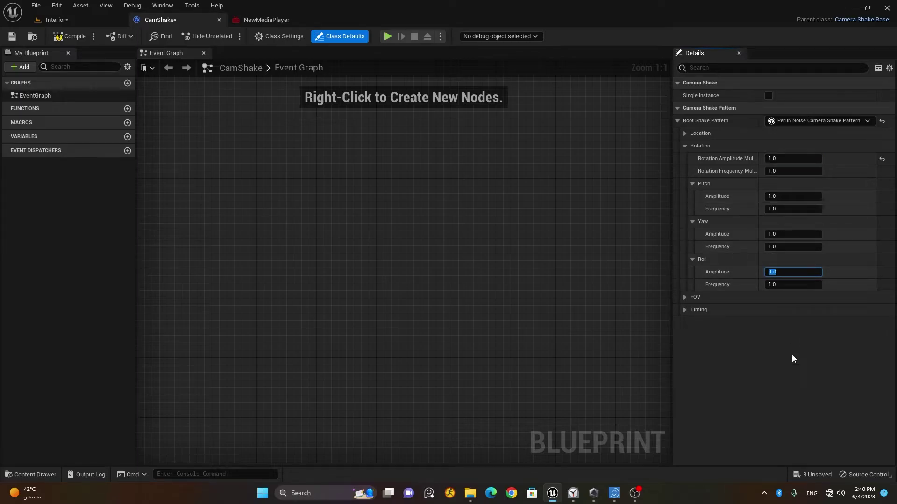
type("10")
key("Return")
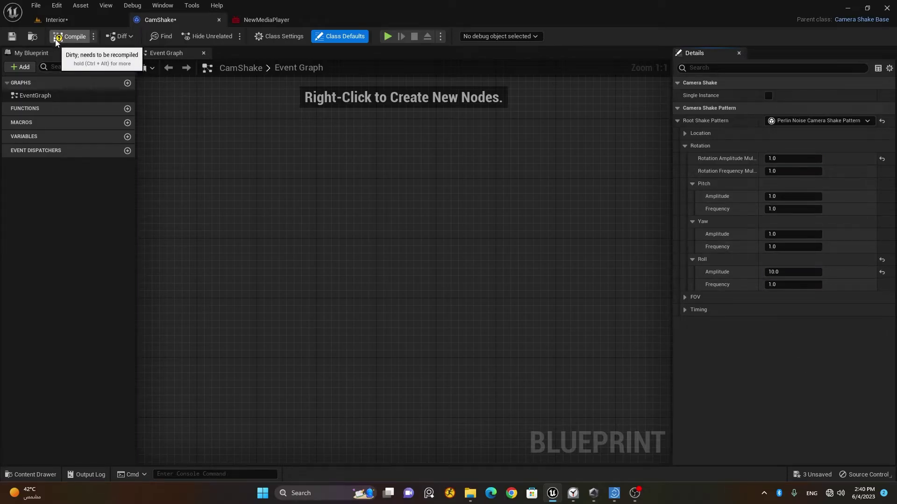
- Play the Interior sequence to check the exaggerated roll shake, and rewind it to frame 0
left_click(56, 20)
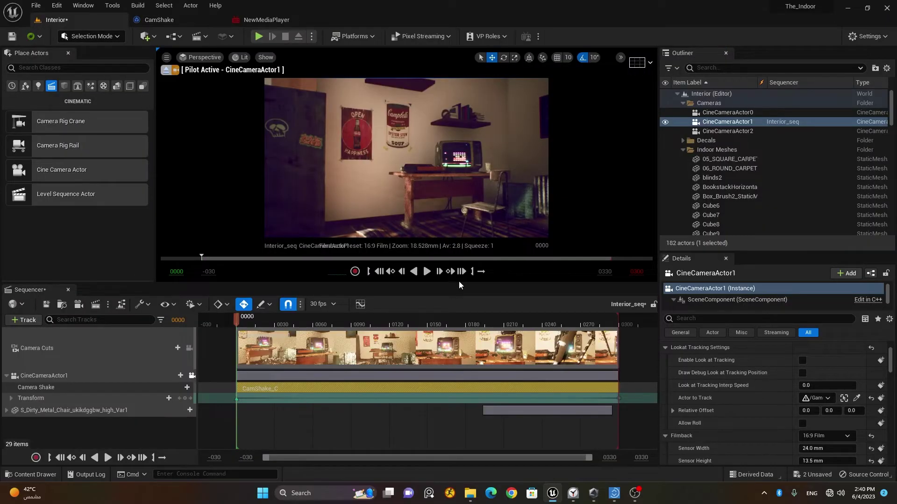
left_click(427, 271)
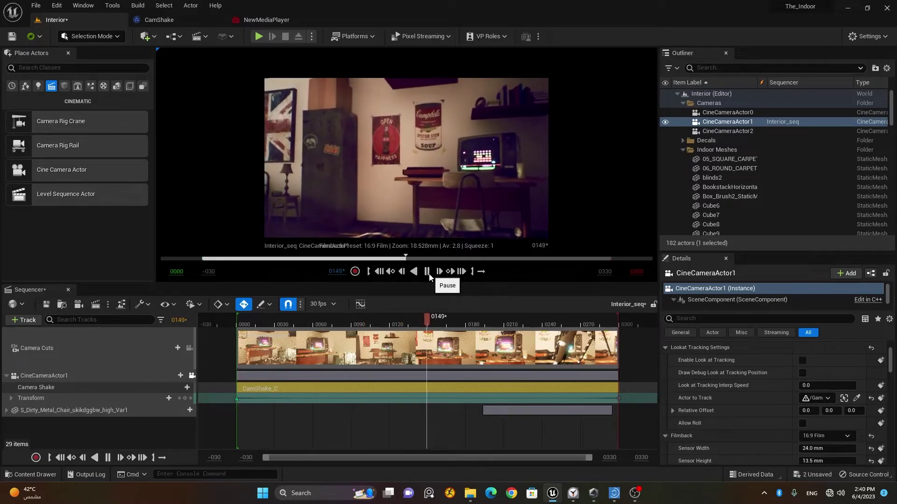
left_click(427, 271)
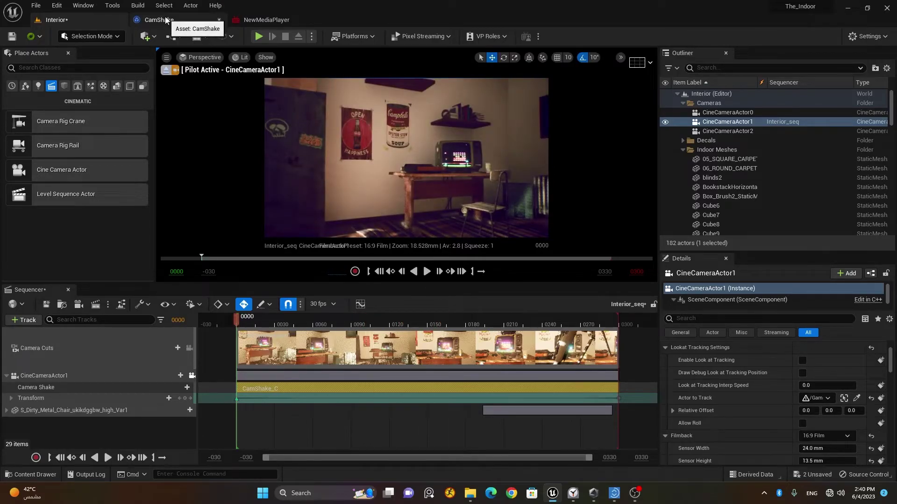
- Set the Roll Amplitude in CamShake's Rotation settings to 0.5
left_click(160, 20)
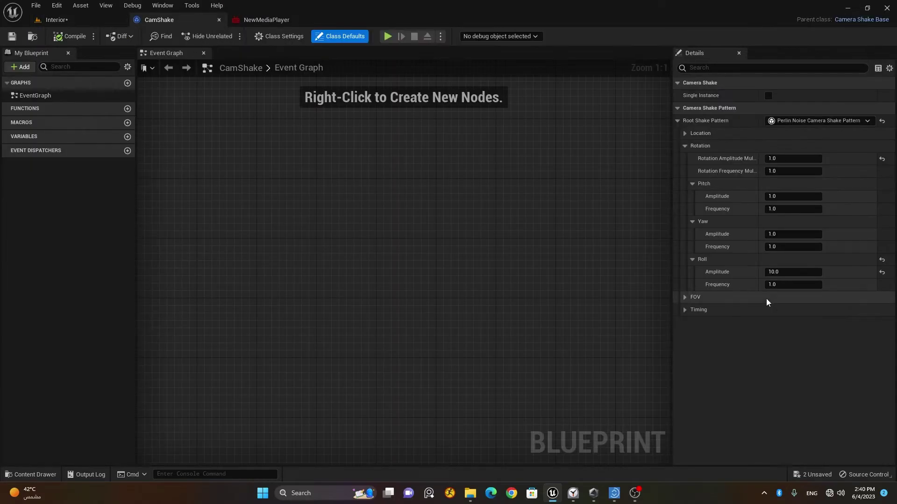
left_click(792, 273)
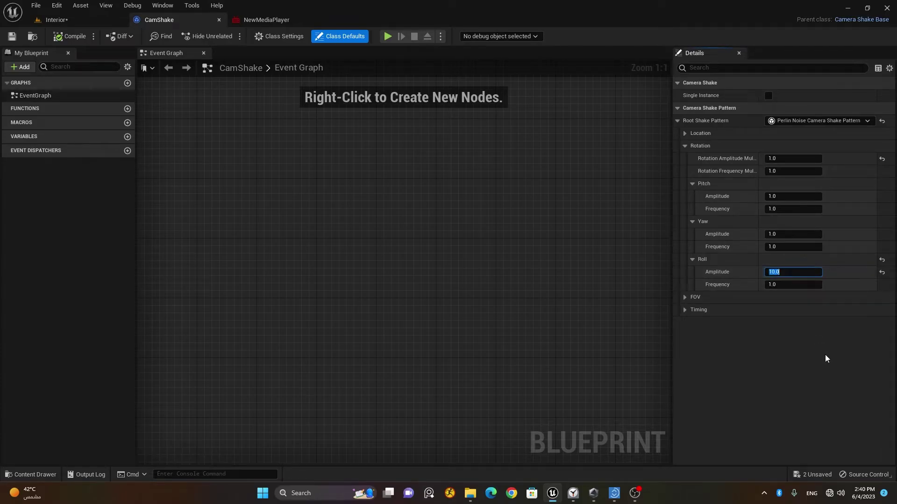
type("0.5")
key("Return")
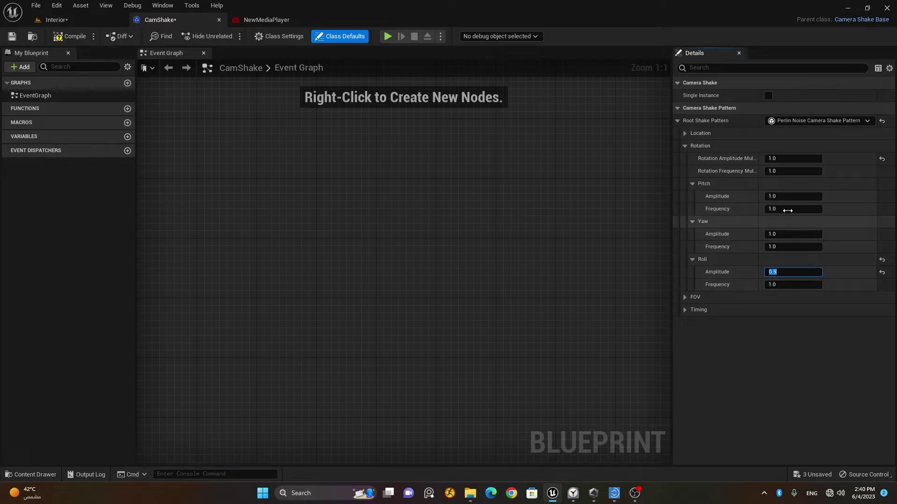
left_click(788, 332)
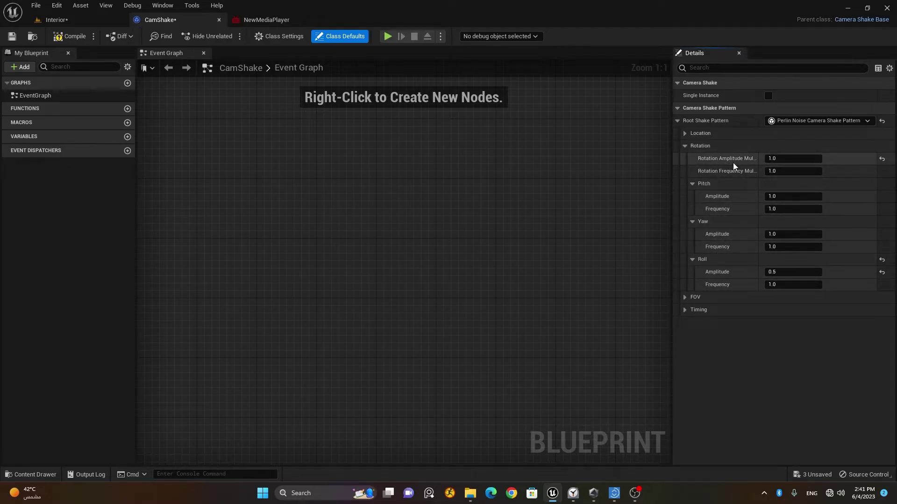
- Set CamShake's Rotation Amplitude Multiplier to 0.5 and Rotation Frequency Multiplier to 2, and save the blueprint
left_click(793, 158)
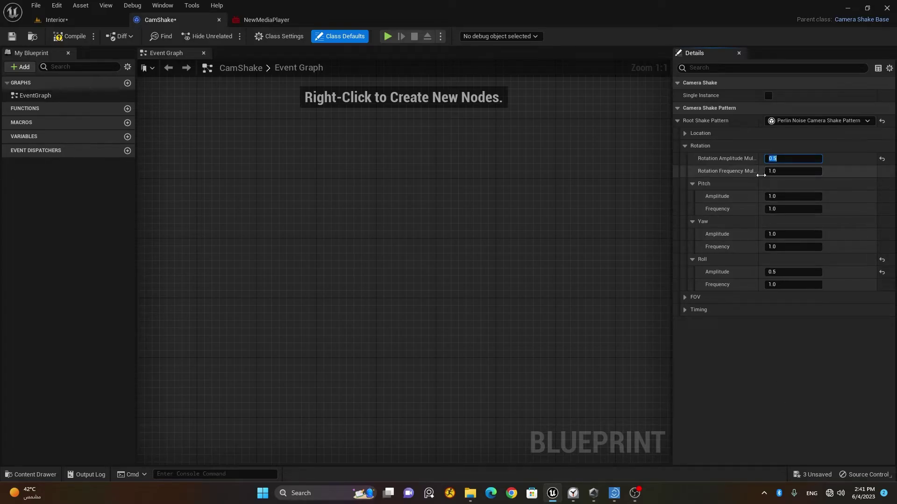
key("Tab")
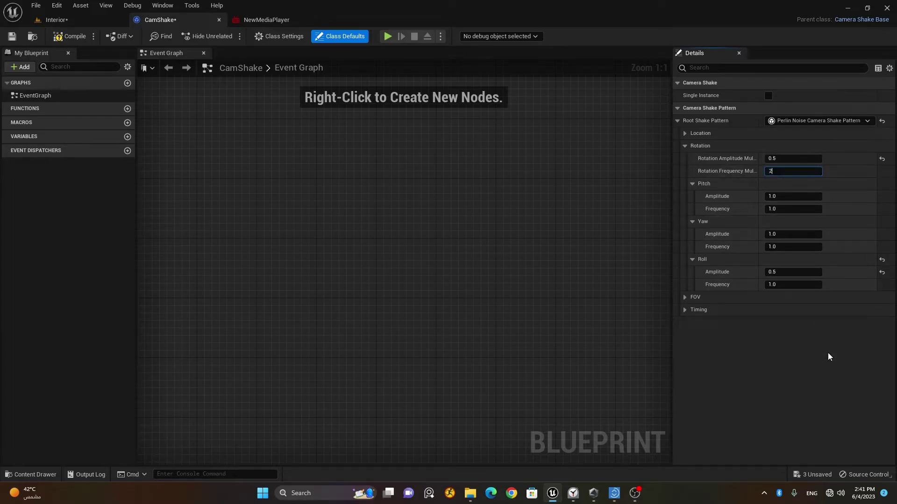
type("2")
key("Return")
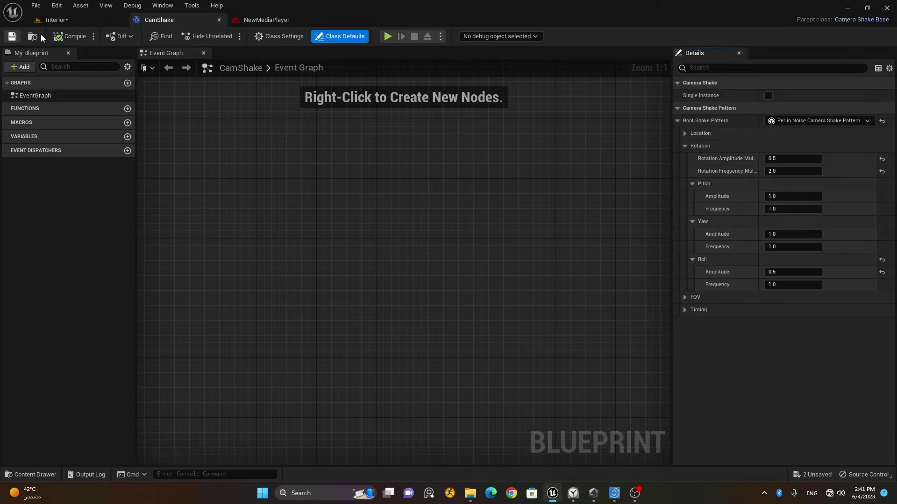
- Play the Interior sequence to check the reduced rotation shake at the higher frequency, and rewind it to the start
left_click(60, 20)
left_click(428, 272)
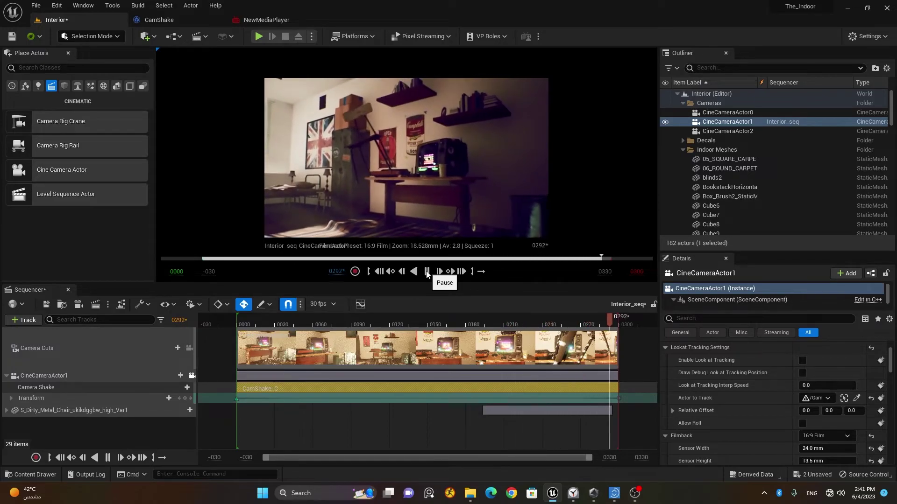
left_click(427, 271)
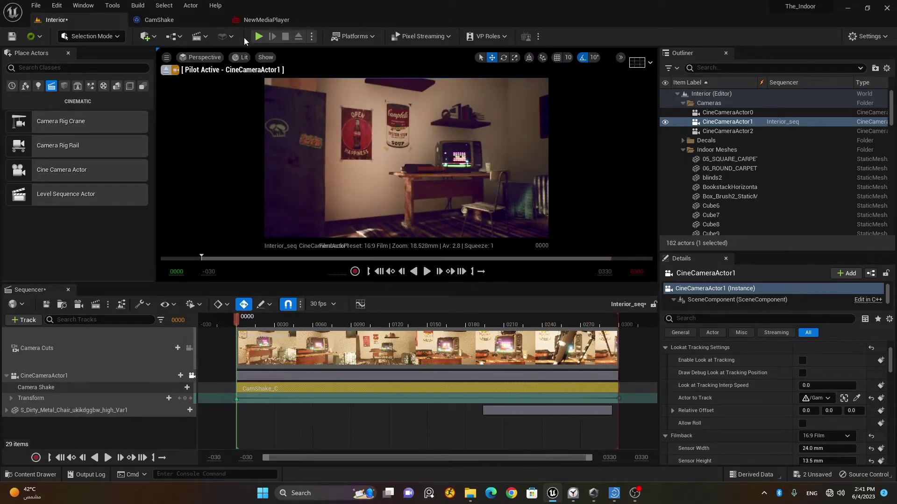
- Set the FOV Amplitude in CamShake's Perlin-noise shake pattern to 10 and compile the blueprint
left_click(177, 20)
left_click(684, 147)
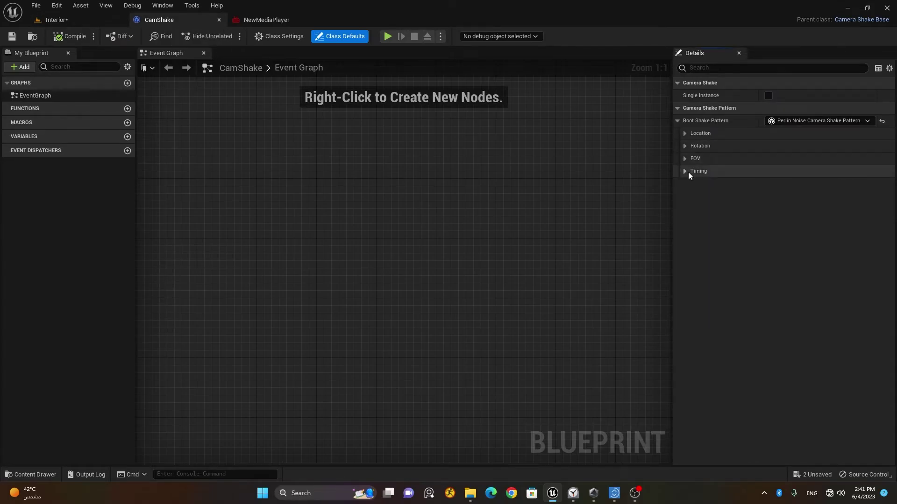
left_click(684, 158)
left_click(691, 170)
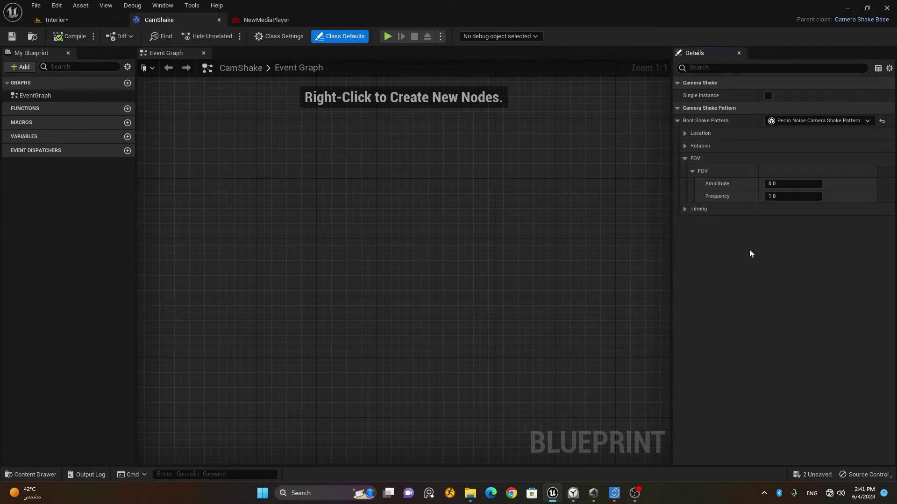
left_click(801, 185)
type("10")
key("Return")
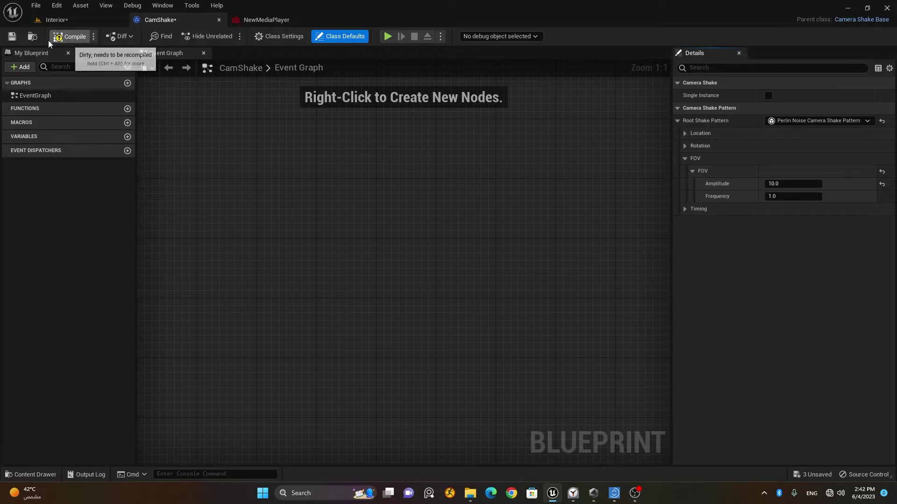
left_click(65, 37)
- Play the Interior sequence to check the exaggerated FOV shake
left_click(59, 21)
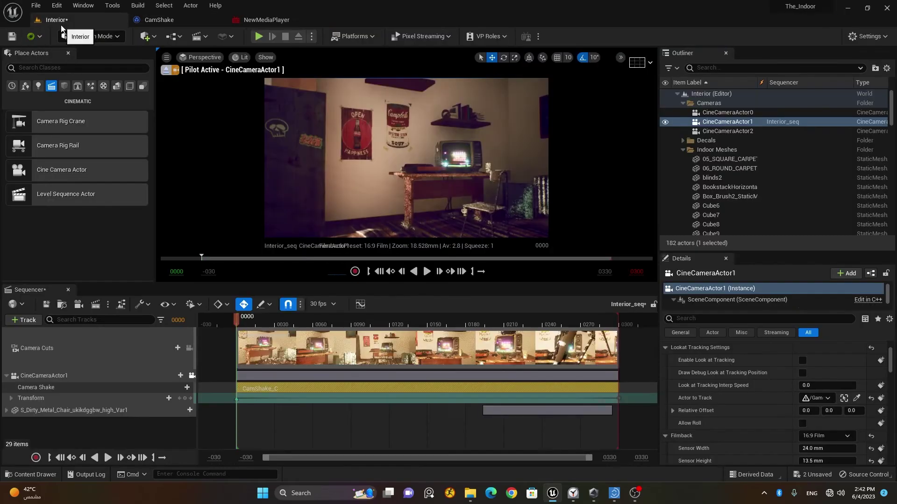
left_click(427, 273)
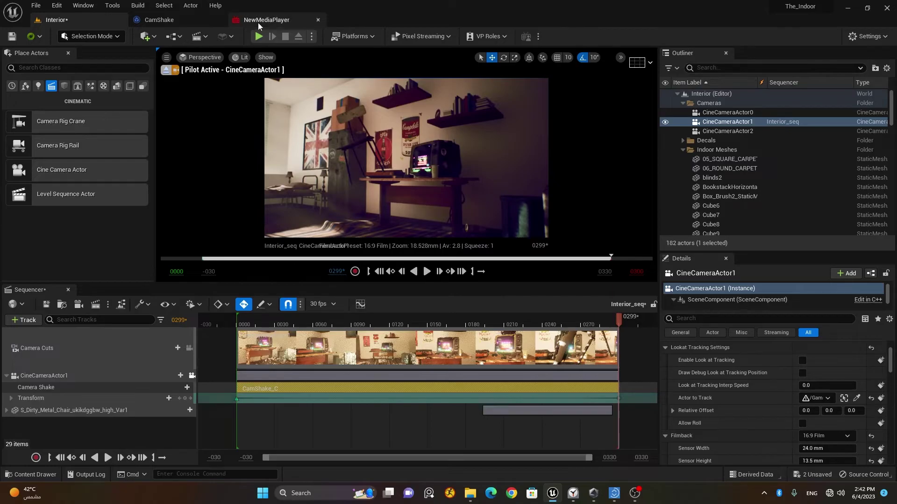
- Set CamShake's FOV Amplitude to 0.5 and compile the blueprint
left_click(169, 20)
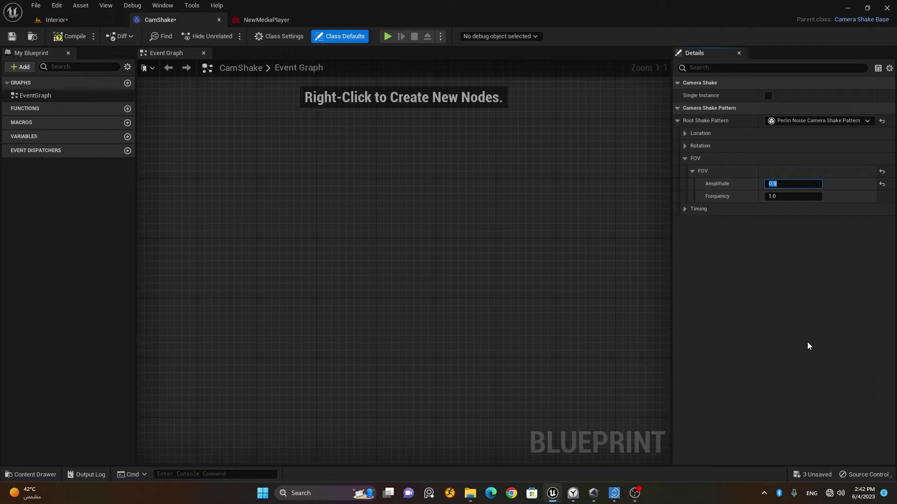
left_click(75, 37)
- Play the Interior sequence from frame 0 to check the subtle FOV shake, and rewind it to the start
left_click(56, 20)
left_click(379, 271)
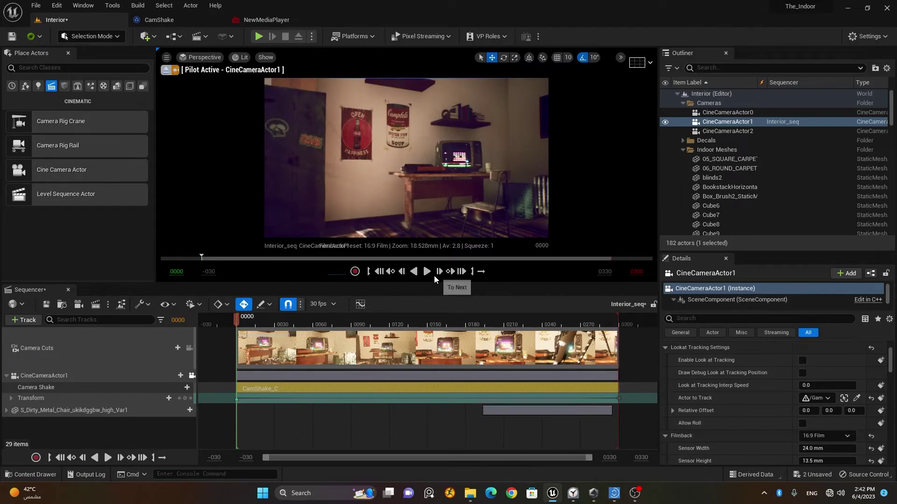
left_click(427, 271)
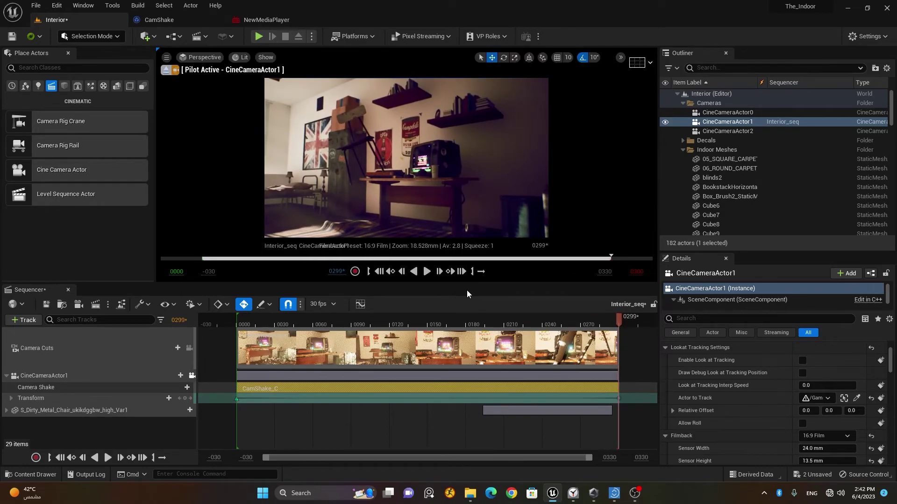
left_click(382, 272)
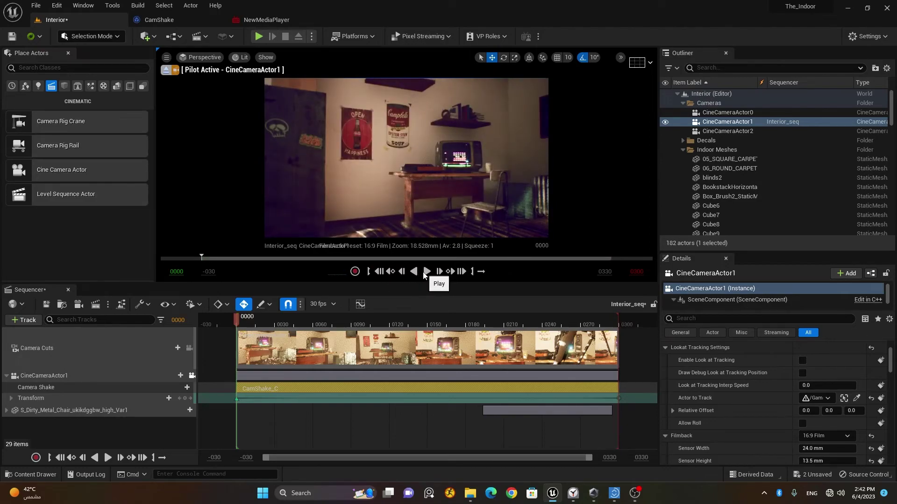